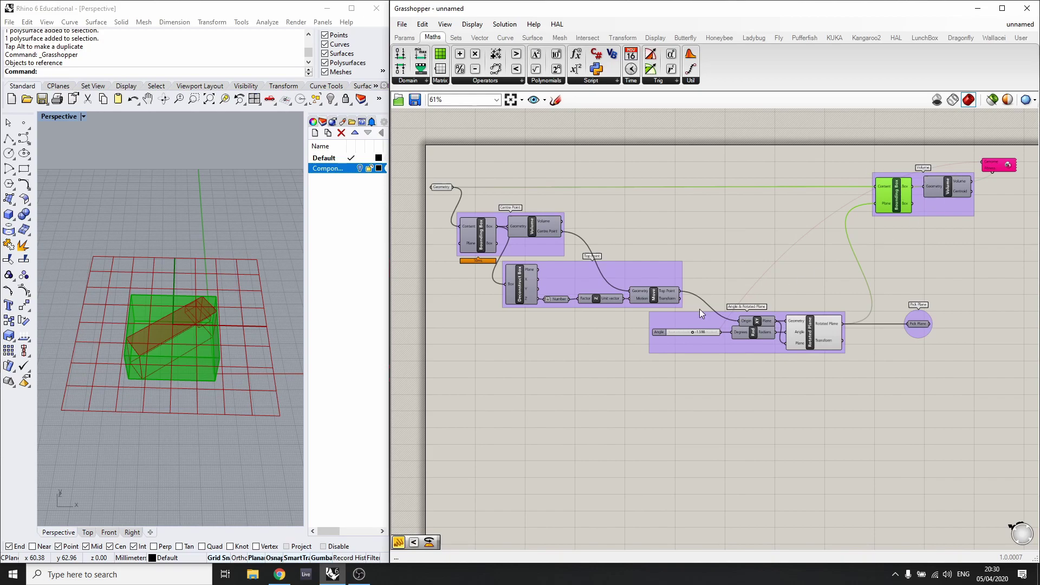
- Try the Angle slider at about 34 and about -56 degrees to compare the rotated bounding box around the geometry
scroll(701, 333, up, 2)
drag(688, 332, 729, 333)
scroll(672, 334, up, 3)
scroll(682, 333, up, 1)
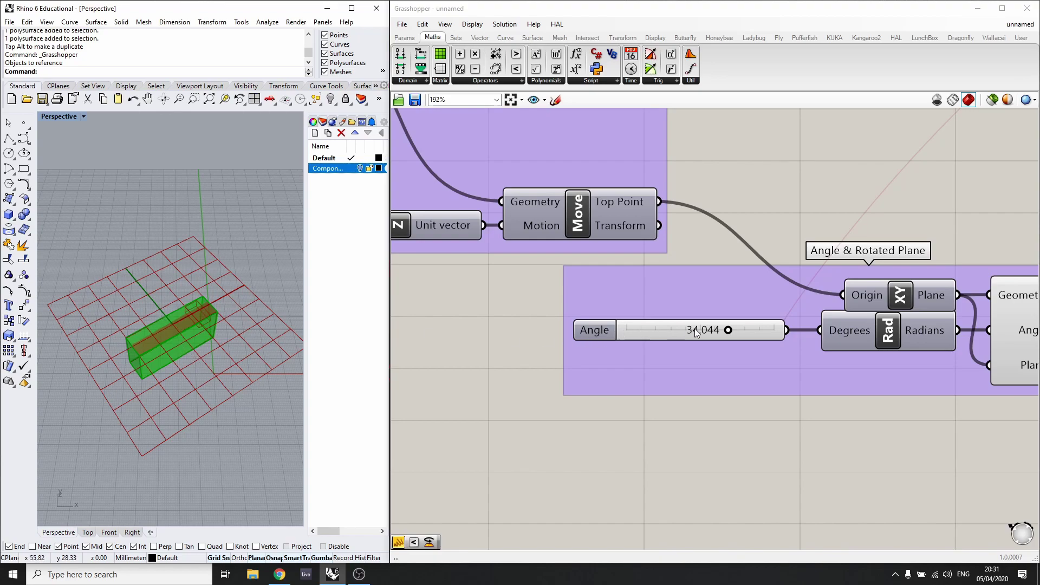
drag(728, 329, 652, 340)
click(177, 319)
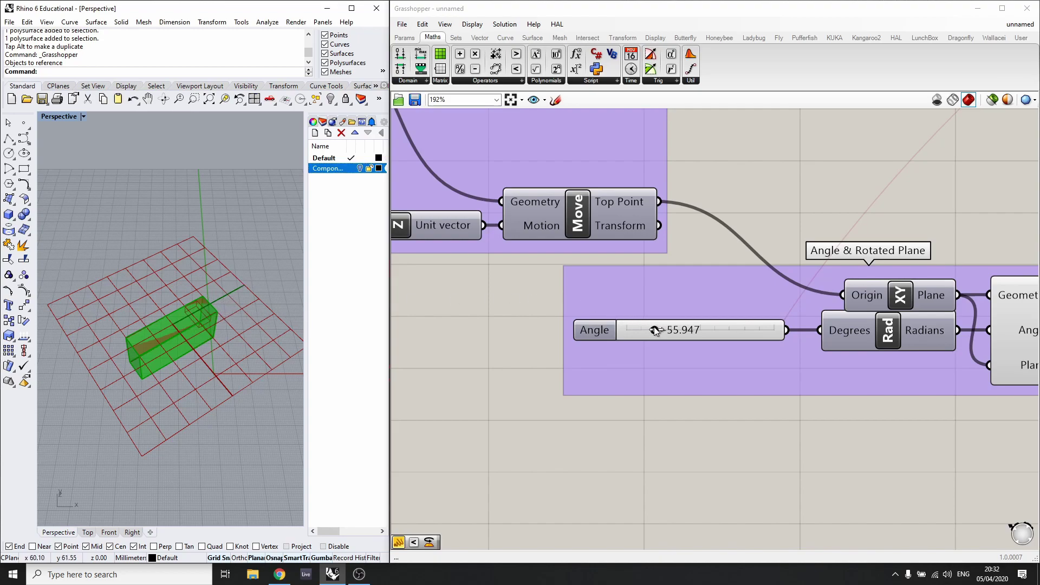
- Swing the Angle slider between about 35 and about 0 degrees to compare the aligned and unaligned bounding boxes
drag(655, 330, 731, 330)
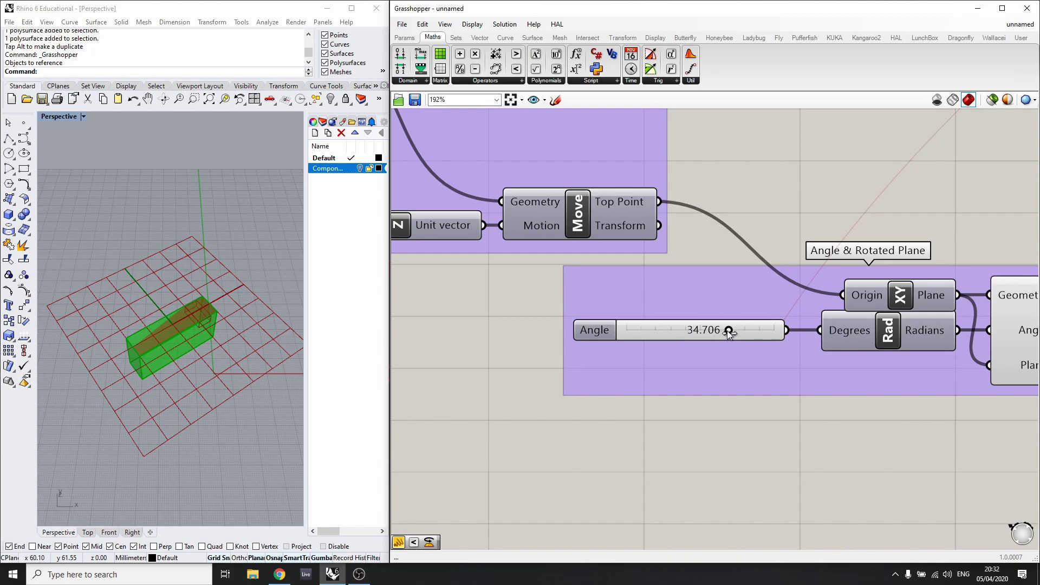
drag(728, 331, 699, 332)
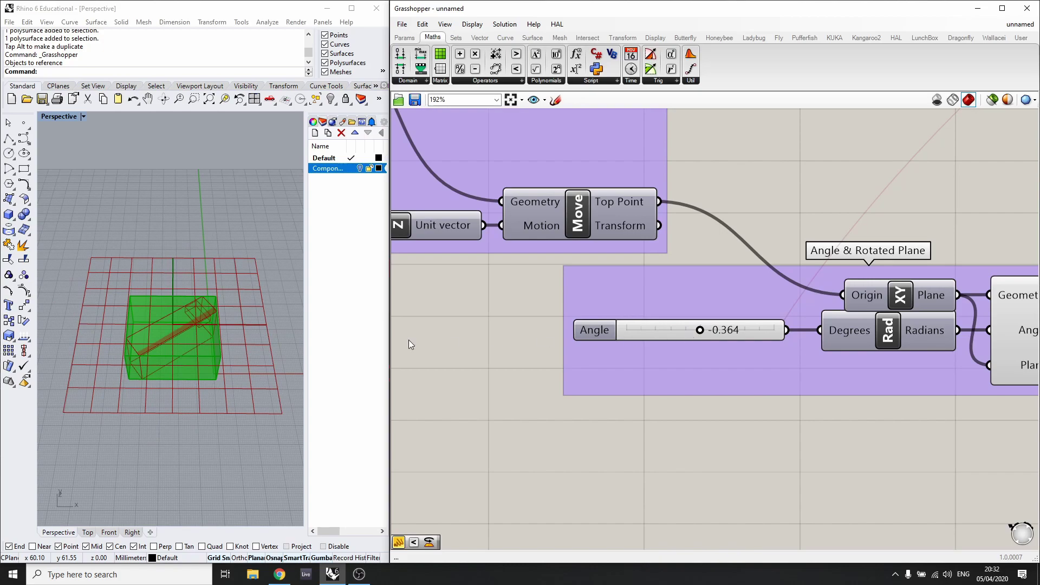
click(151, 363)
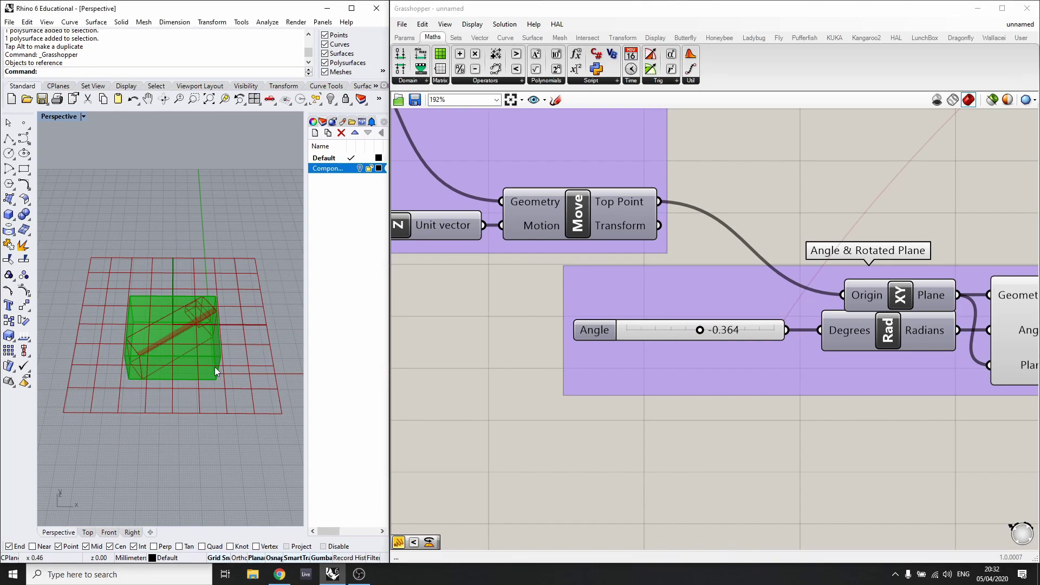
drag(699, 332, 729, 330)
click(199, 332)
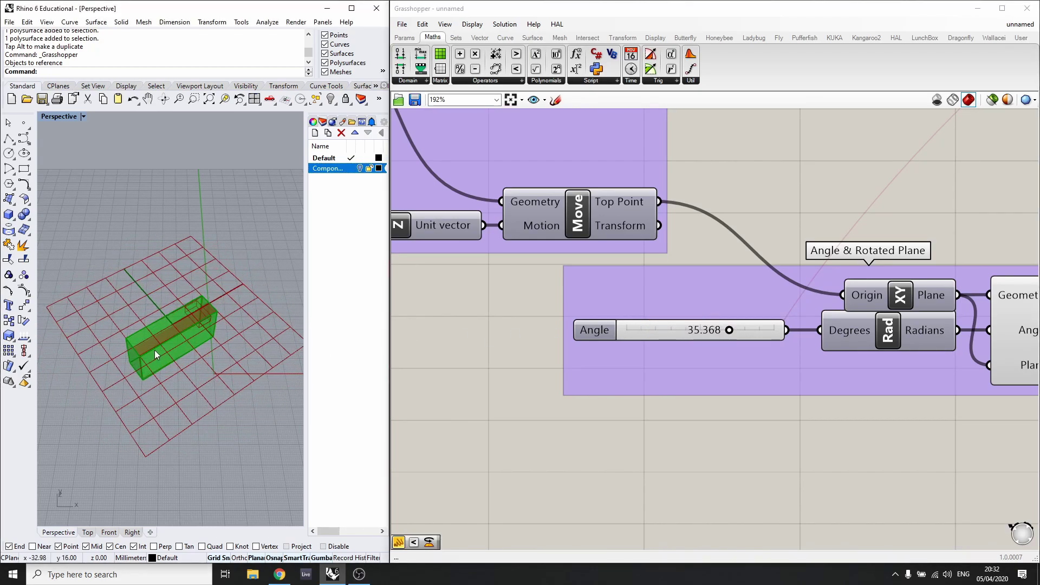
- Reset the Angle slider to exactly 0
drag(730, 330, 699, 330)
double_click(699, 329)
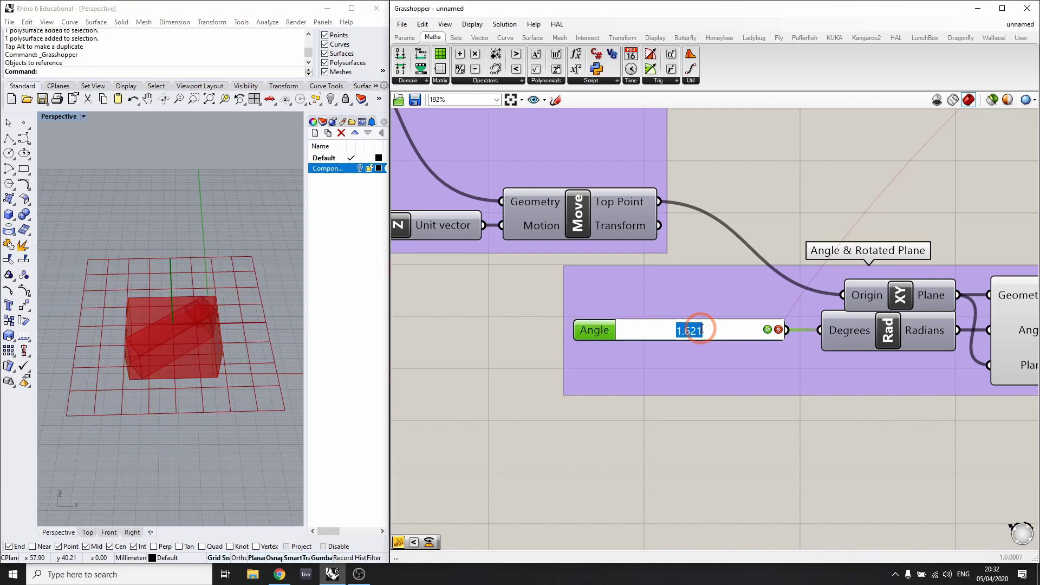
text(0)
key(Return)
- Add a Deconstruct Box component below the Volume group and feed it the Bounding Box's first Box output
scroll(551, 375, down, 3)
scroll(607, 366, up, 5)
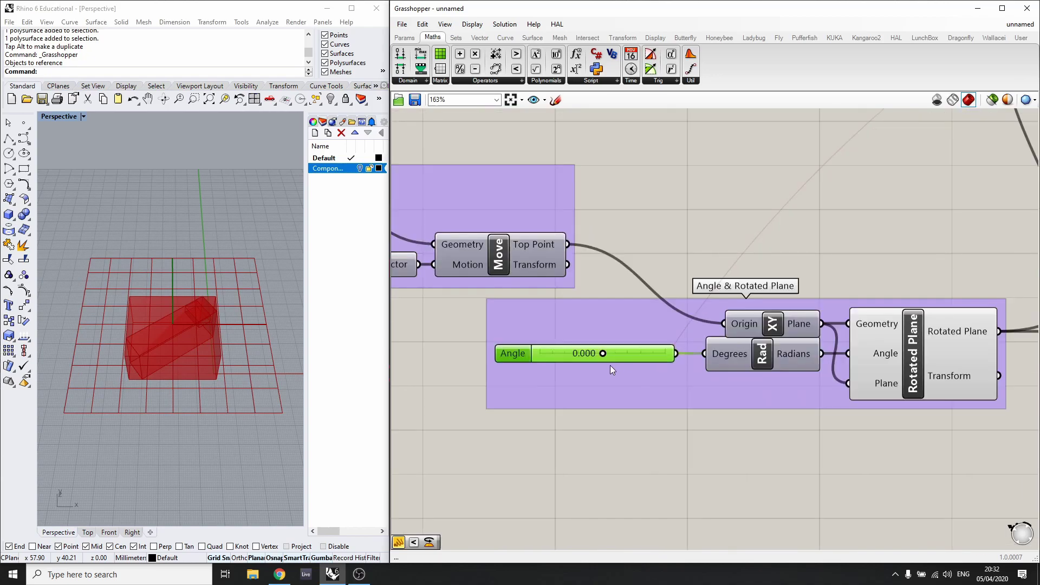
scroll(487, 376, down, 5)
scroll(623, 363, down, 2)
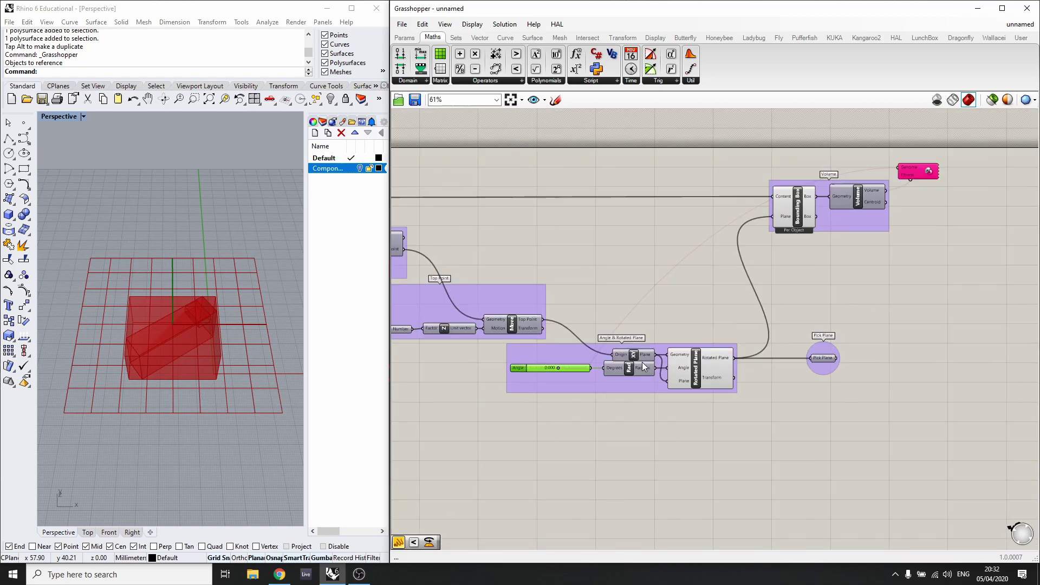
scroll(867, 249, up, 3)
click(739, 189)
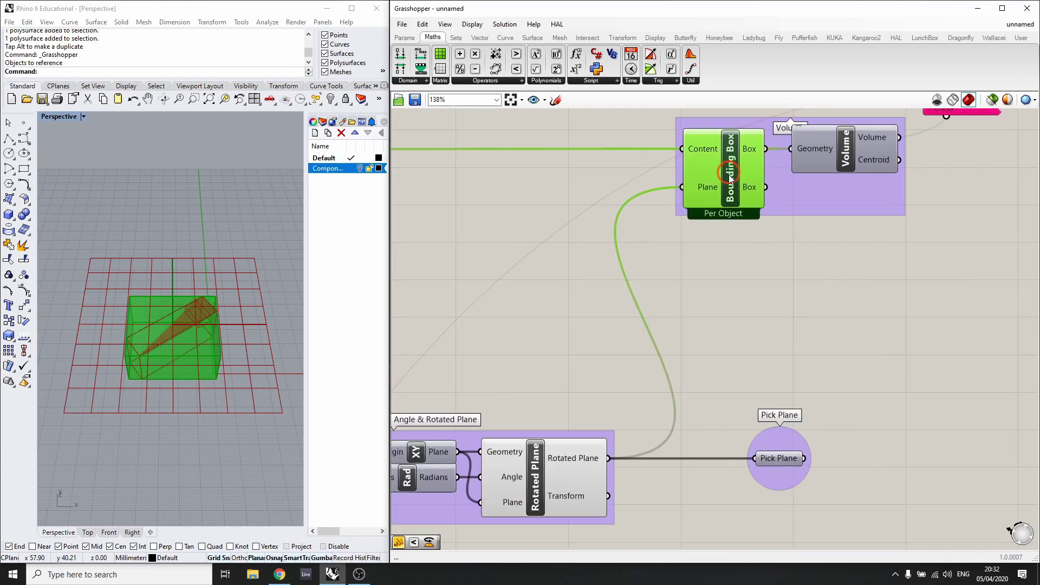
scroll(514, 296, down, 3)
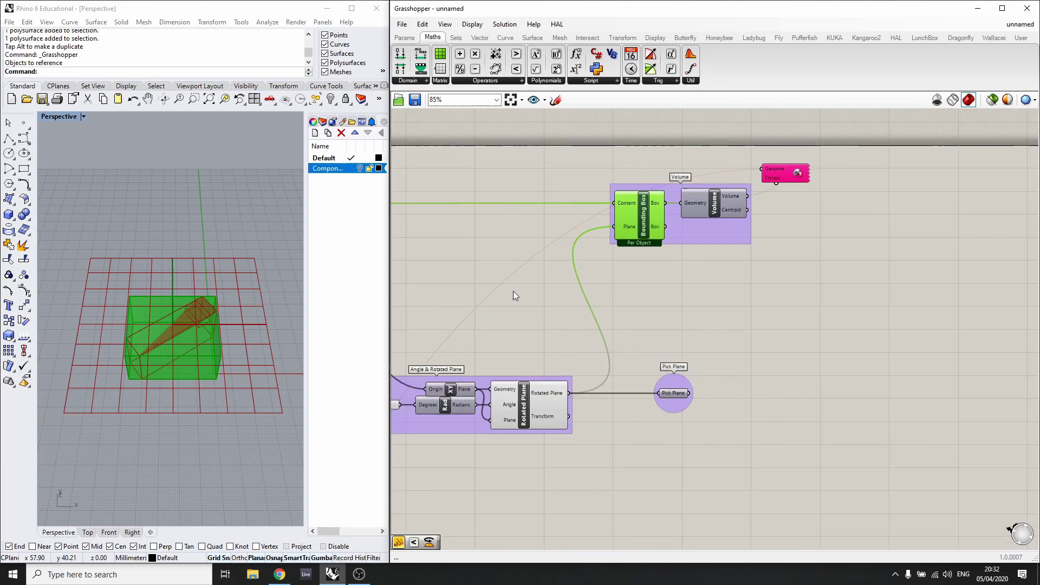
double_click(692, 280)
text(deco)
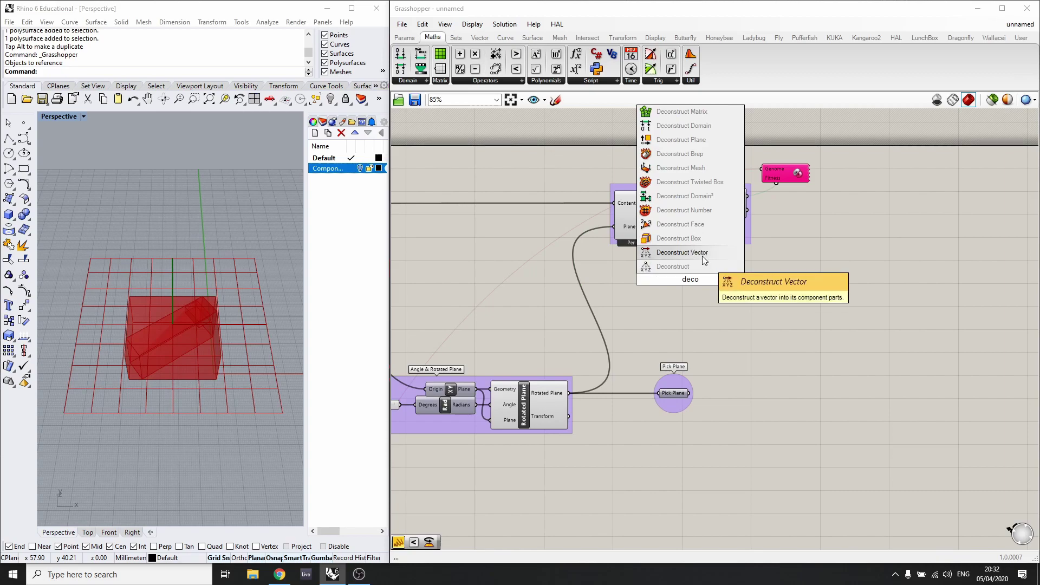
click(694, 239)
drag(665, 203, 669, 280)
click(756, 314)
- Add two Number parameters beside Deconstruct Box and connect them to its X and Y outputs
scroll(754, 311, up, 3)
click(658, 254)
double_click(712, 263)
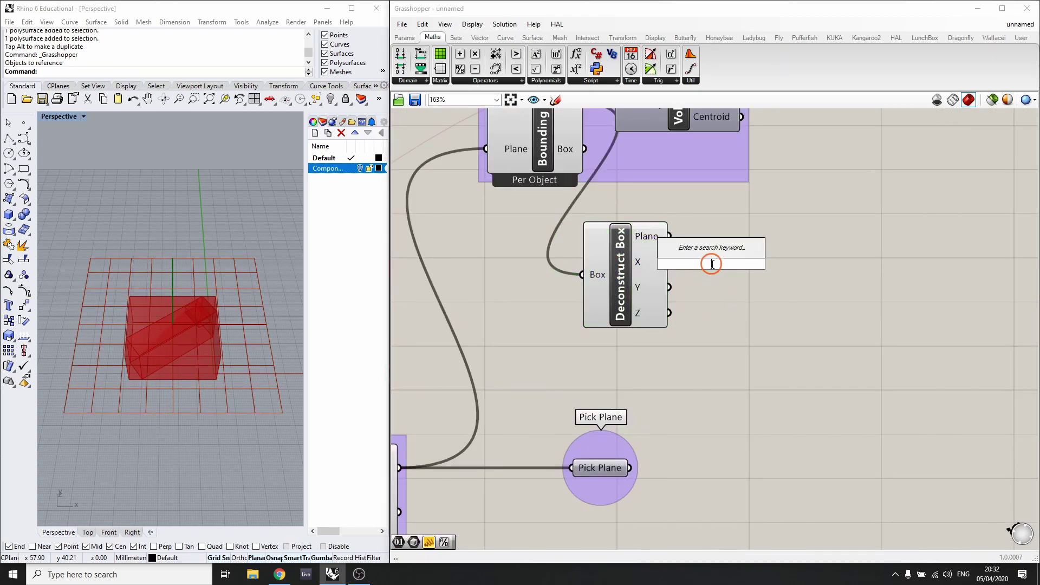
text(numb)
key(Return)
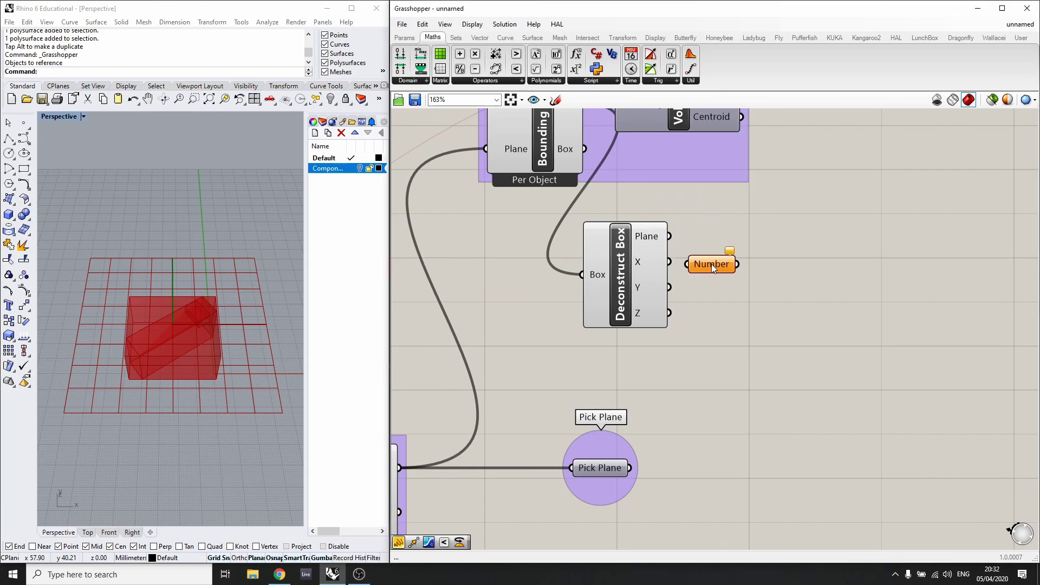
click(733, 263)
alt+drag(733, 263, 732, 293)
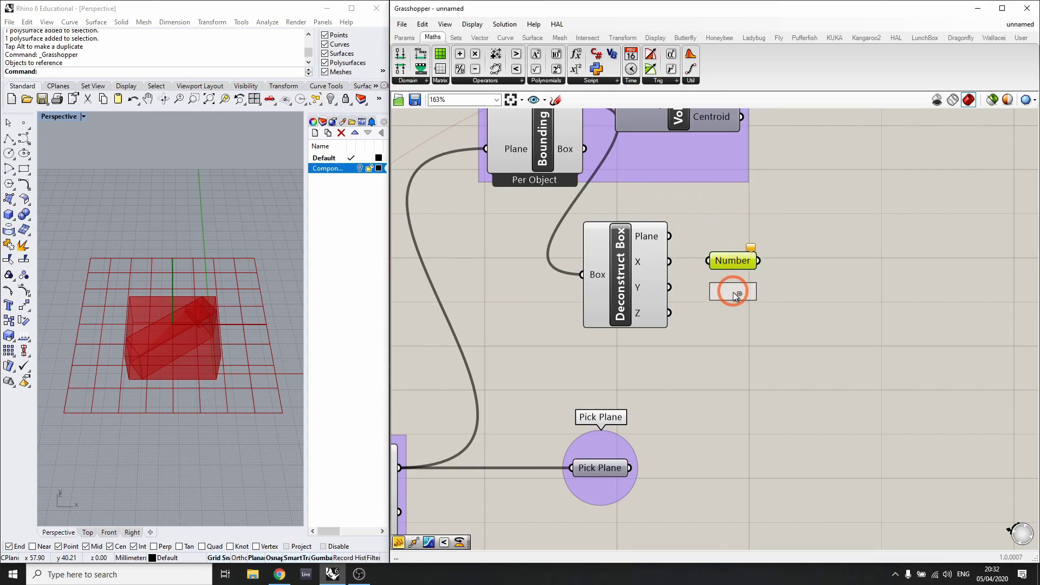
drag(670, 261, 708, 293)
scroll(726, 311, down, 2)
click(664, 292)
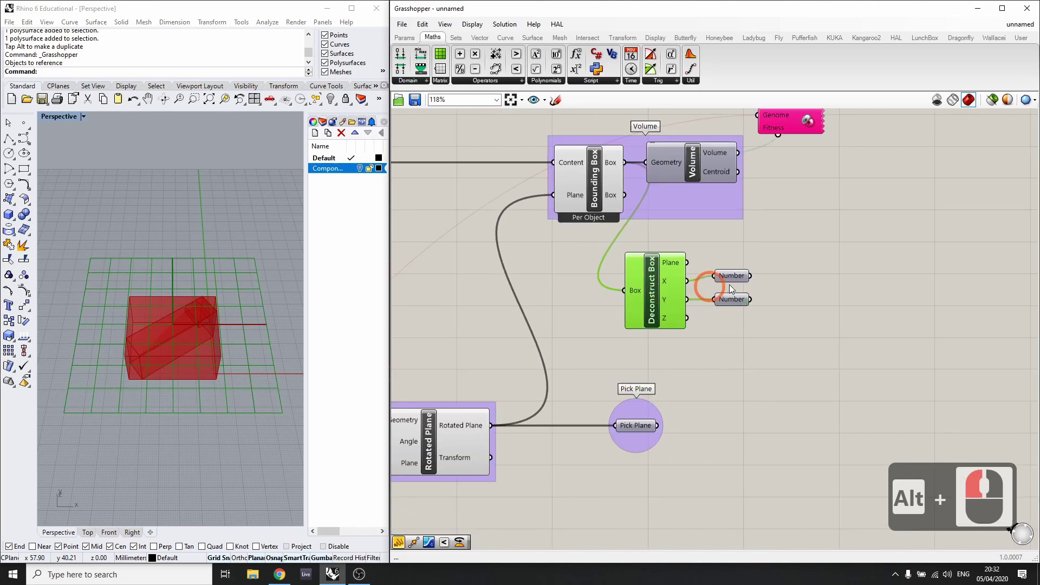
- Read the X and Y lengths through a temporary panel wired to each Number parameter, and delete the panel
click(799, 285)
key(ctrl+v)
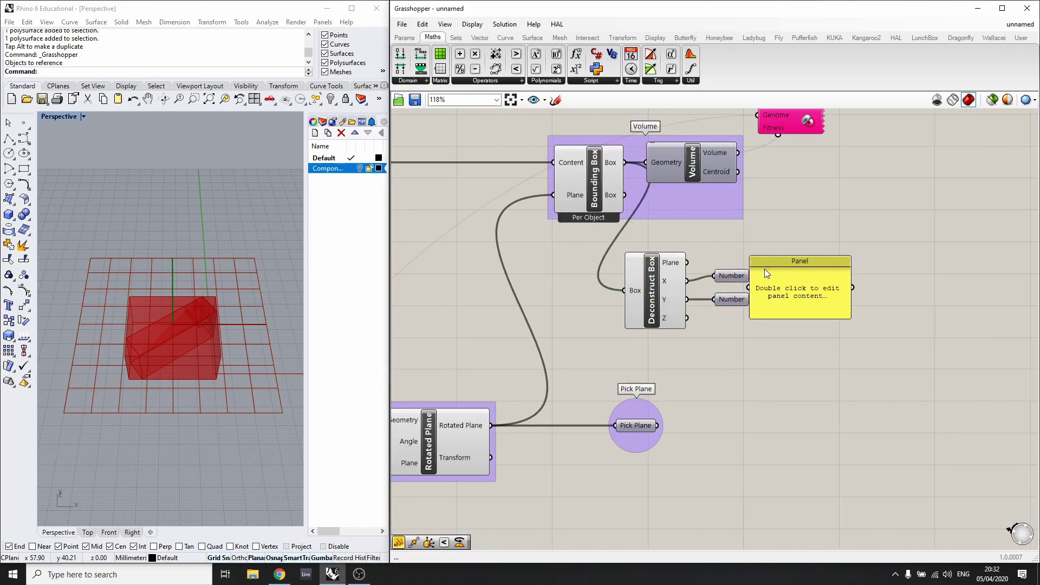
drag(784, 265, 852, 264)
drag(751, 276, 813, 285)
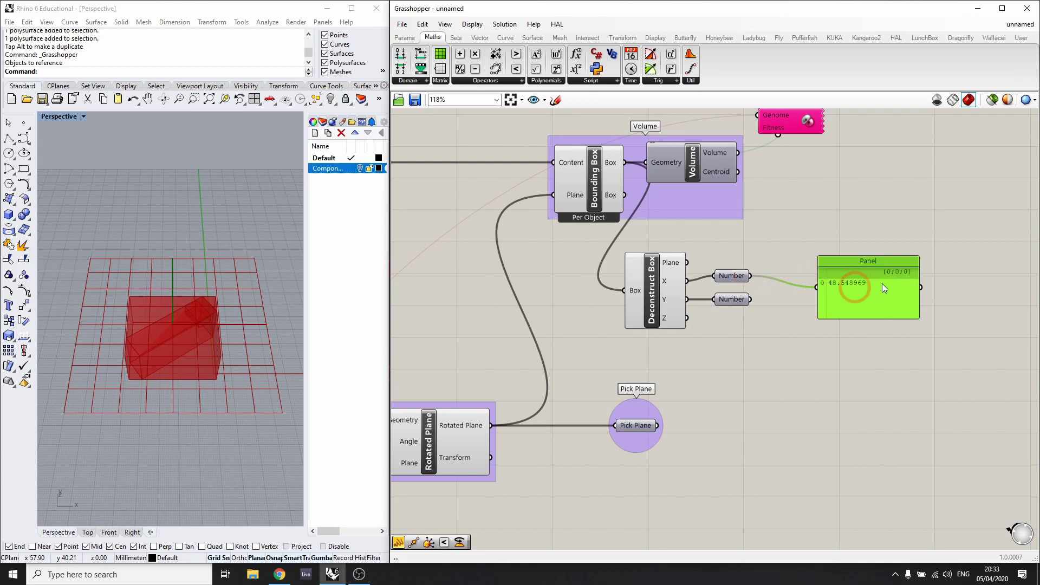
shift+drag(751, 299, 811, 293)
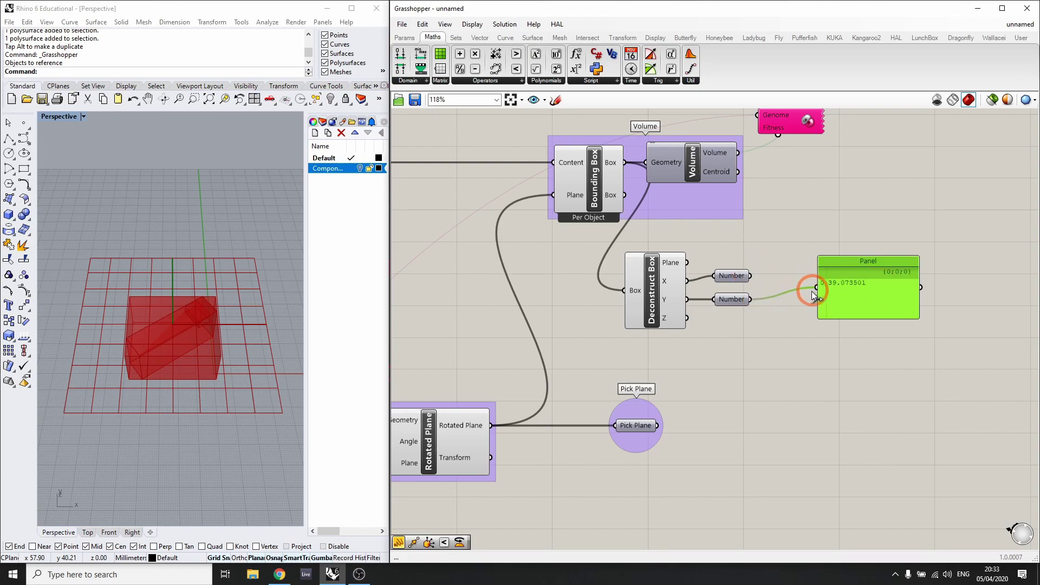
click(862, 263)
key(Delete)
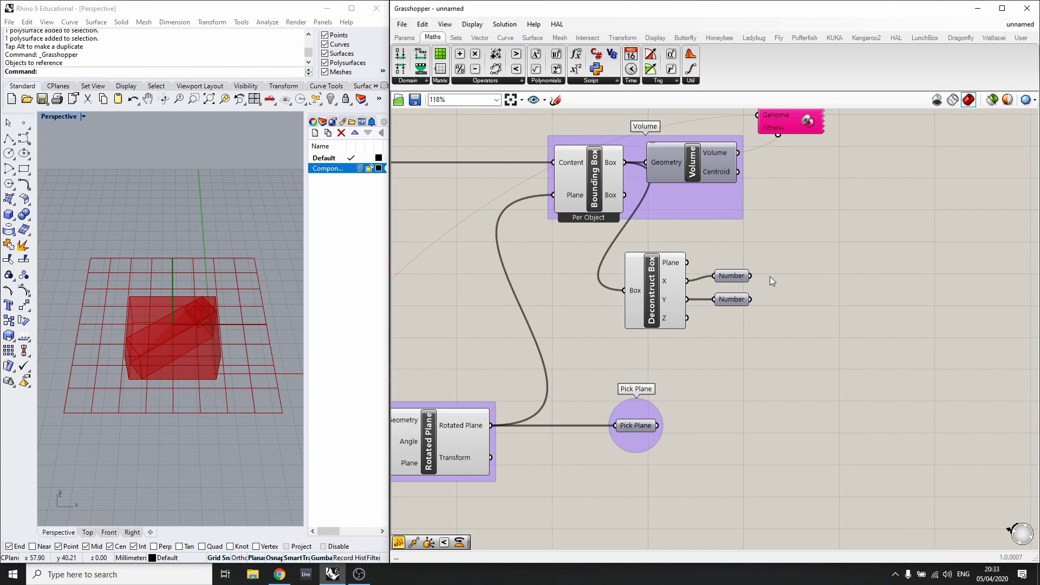
- Align the two Number parameters with the X and Y outputs and move Pick Plane away to free canvas space
drag(732, 275, 728, 280)
shift+click(731, 299)
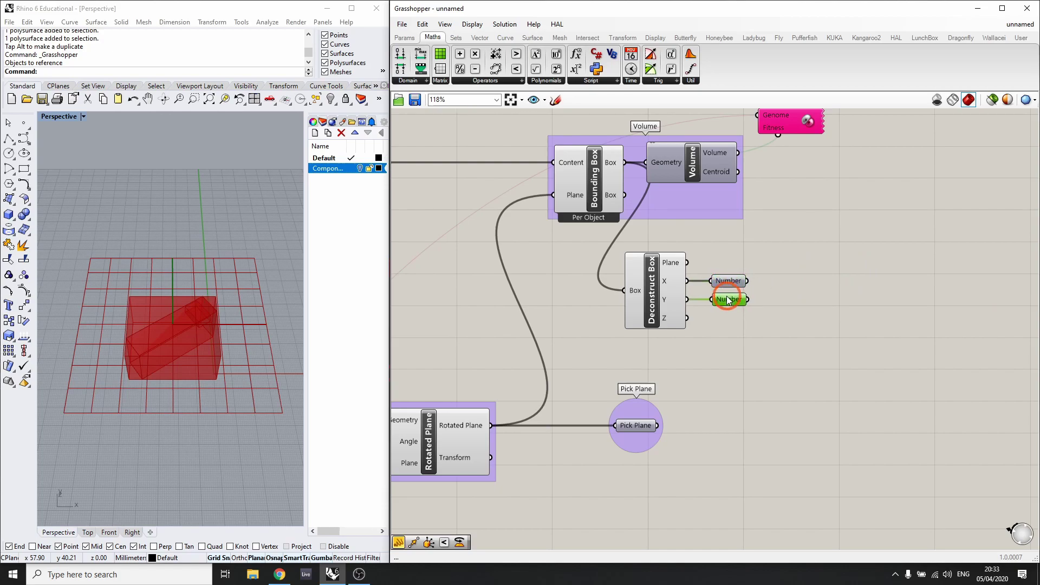
drag(641, 433, 986, 435)
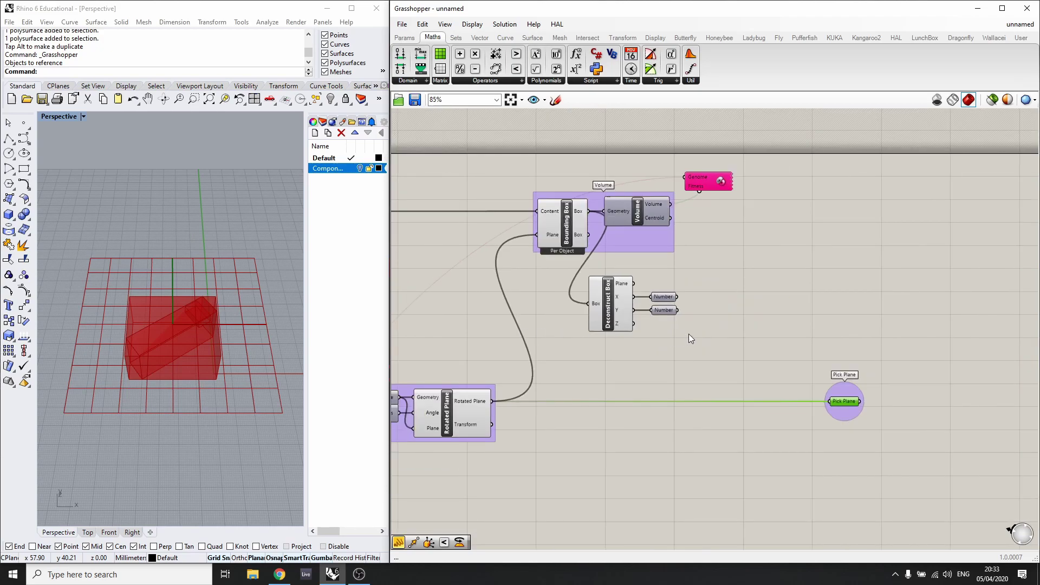
- Set the Angle slider to about -50.6 degrees
double_click(752, 303)
click(748, 246)
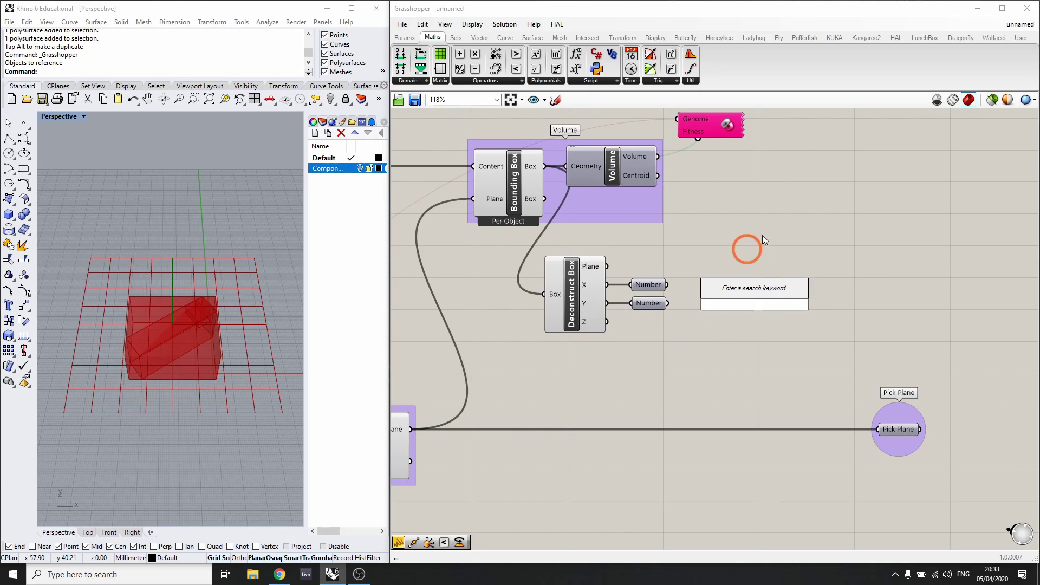
scroll(867, 255, down, 4)
scroll(646, 338, up, 4)
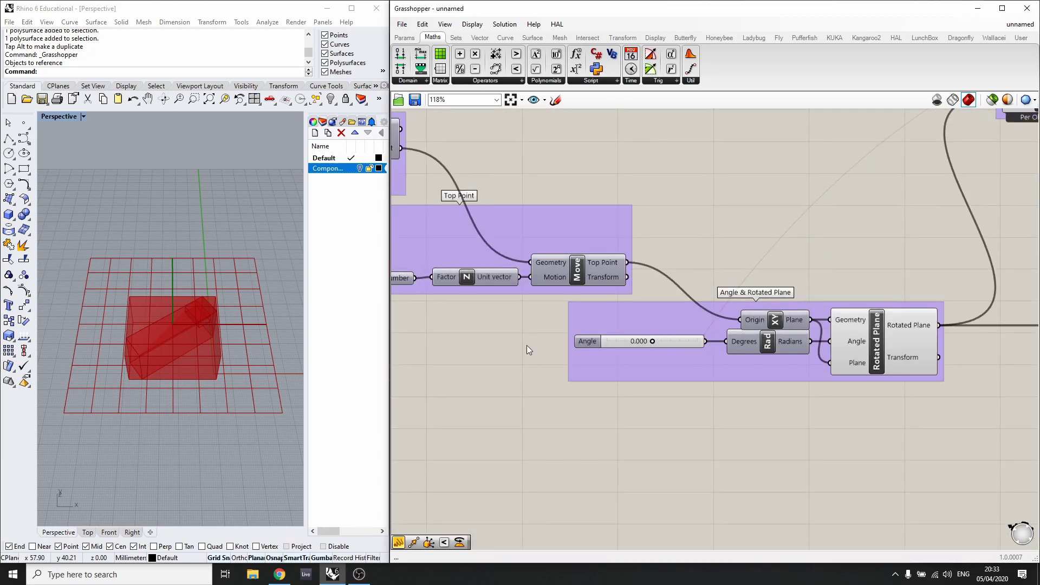
drag(652, 341, 626, 343)
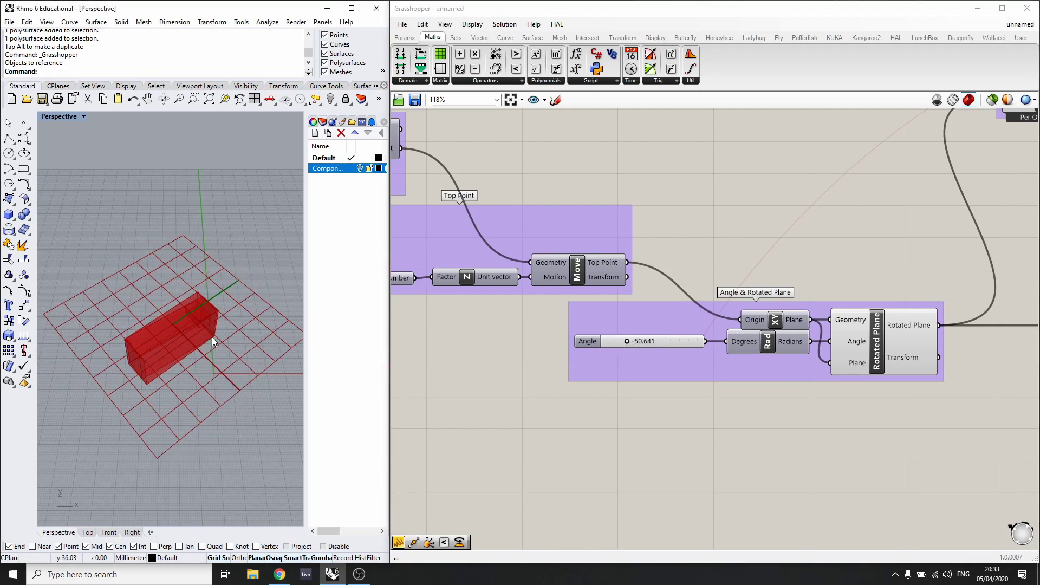
- Add a Smaller Than component, wiring the X number to First Number and the Y number to Second Number
scroll(458, 342, down, 3)
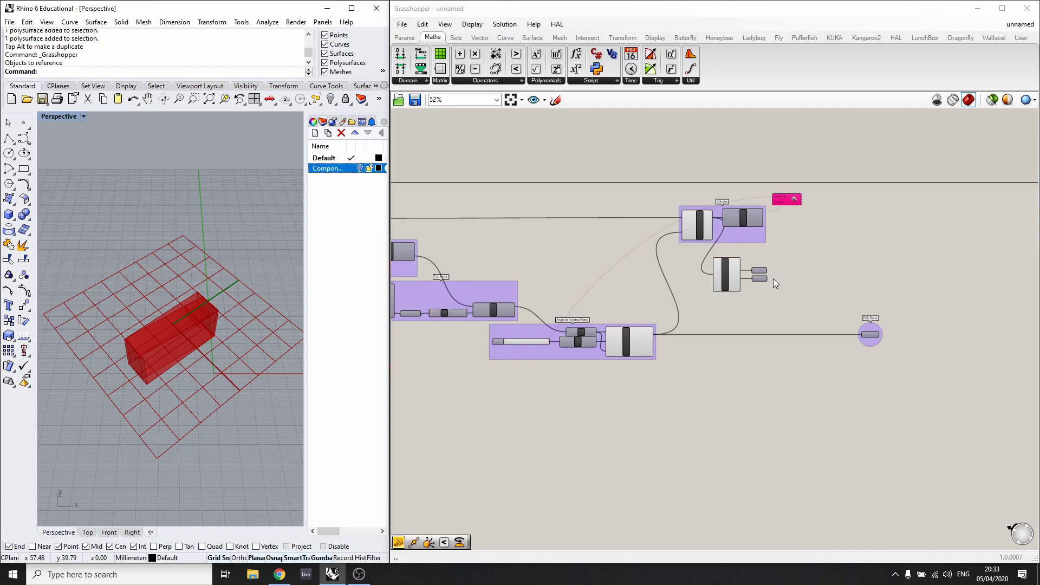
scroll(786, 271, up, 5)
double_click(819, 272)
text(sm)
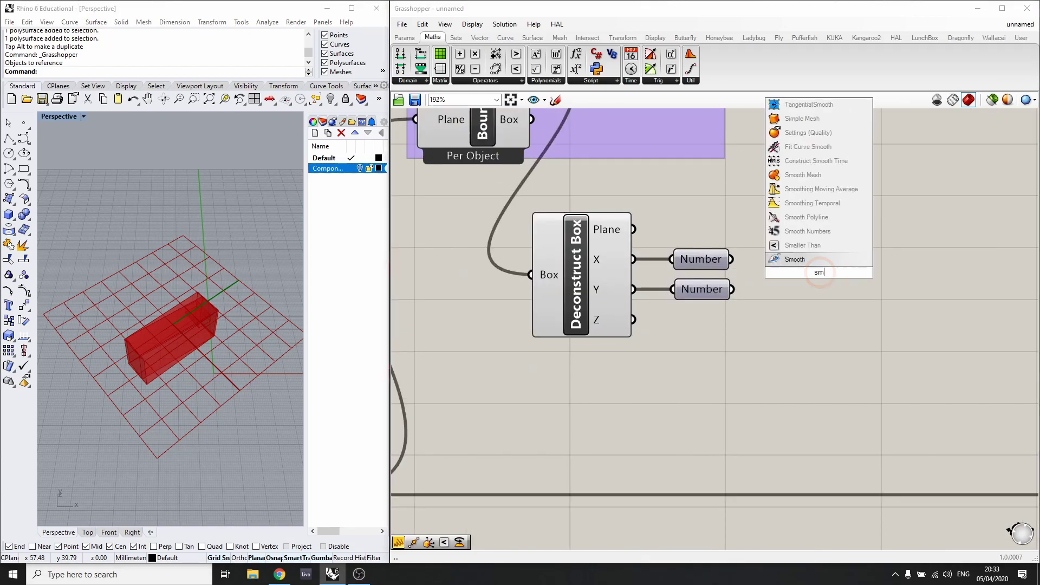
click(820, 245)
drag(818, 251, 893, 260)
drag(729, 268, 811, 254)
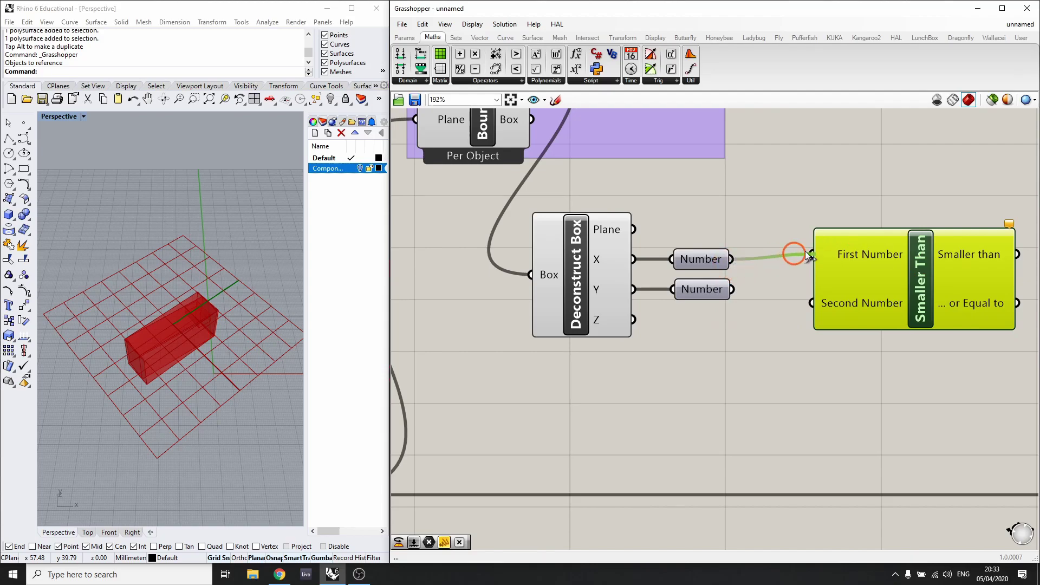
drag(732, 289, 804, 302)
scroll(531, 299, down, 3)
scroll(750, 306, up, 2)
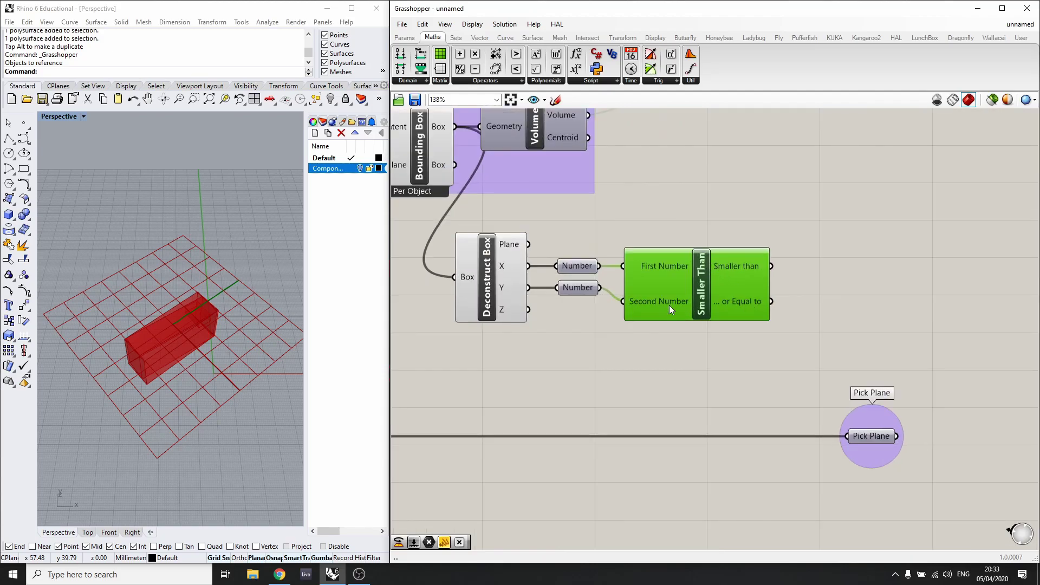
- Connect a panel to the Smaller than output and place it just below the Angle slider
double_click(847, 271)
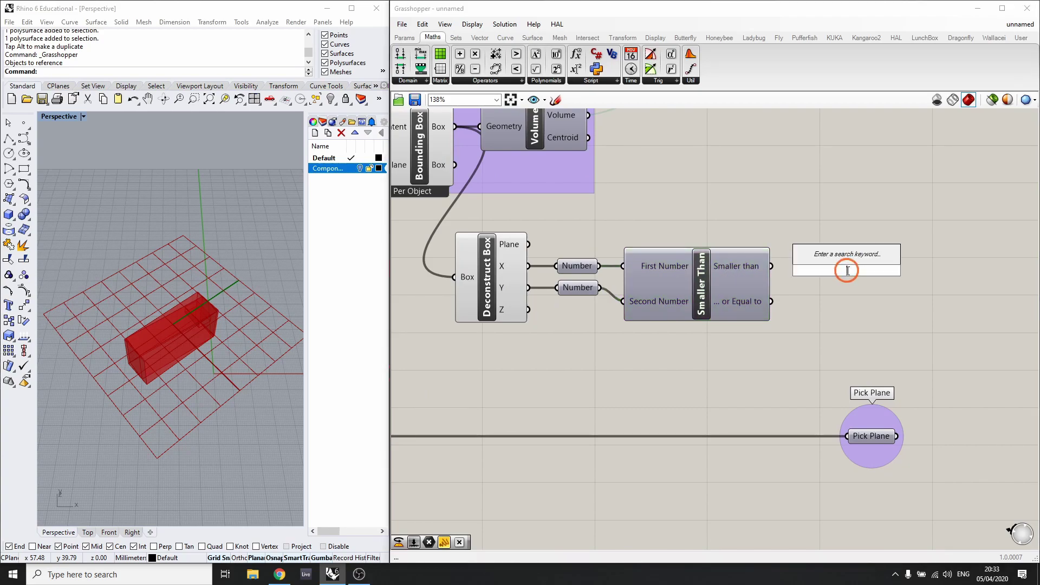
text(panel)
key(Return)
drag(771, 266, 786, 271)
drag(841, 242, 969, 254)
scroll(723, 321, down, 5)
drag(723, 321, 618, 362)
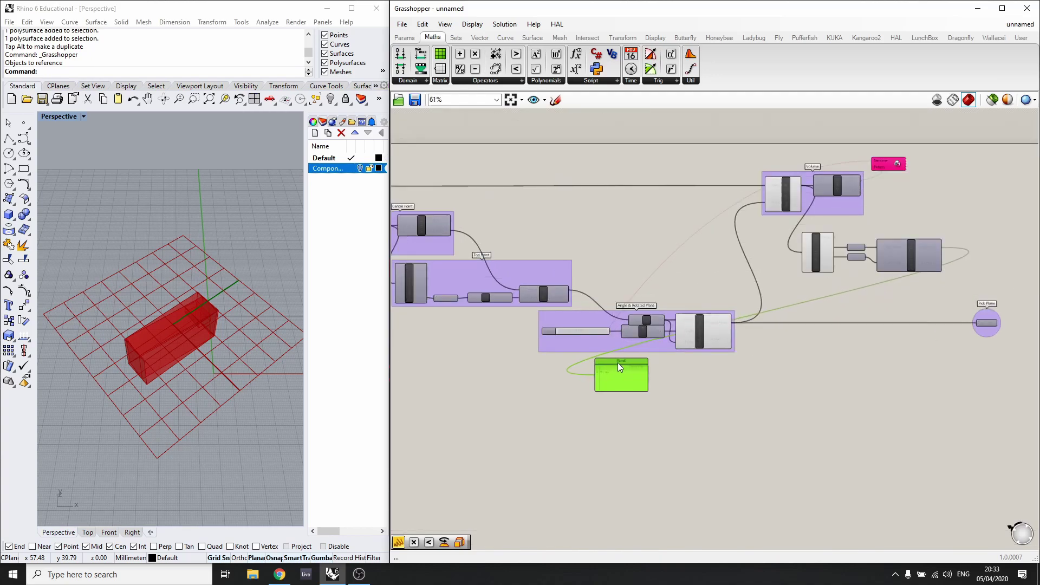
scroll(560, 339, up, 5)
scroll(565, 319, up, 2)
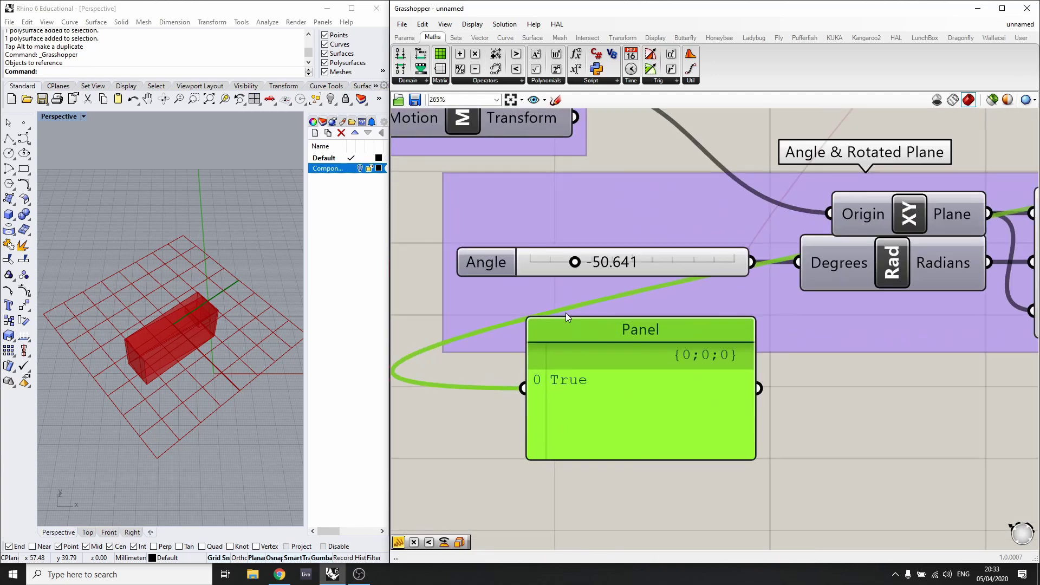
- Test the comparison with the Angle slider at about -25.8, set it to about 33 degrees, and delete the test panel
drag(576, 267, 604, 266)
click(121, 360)
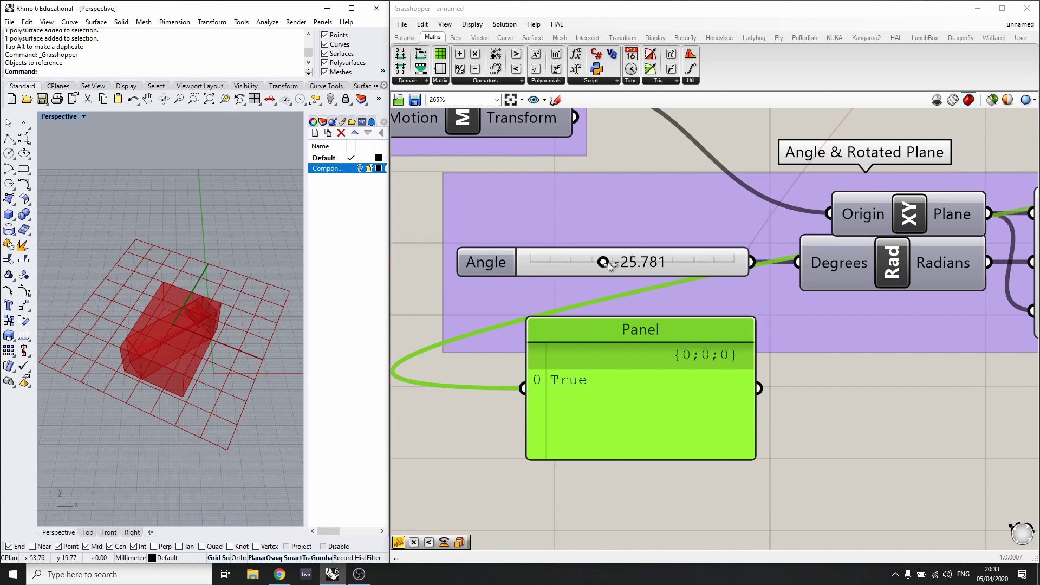
drag(603, 262, 674, 258)
scroll(564, 332, down, 8)
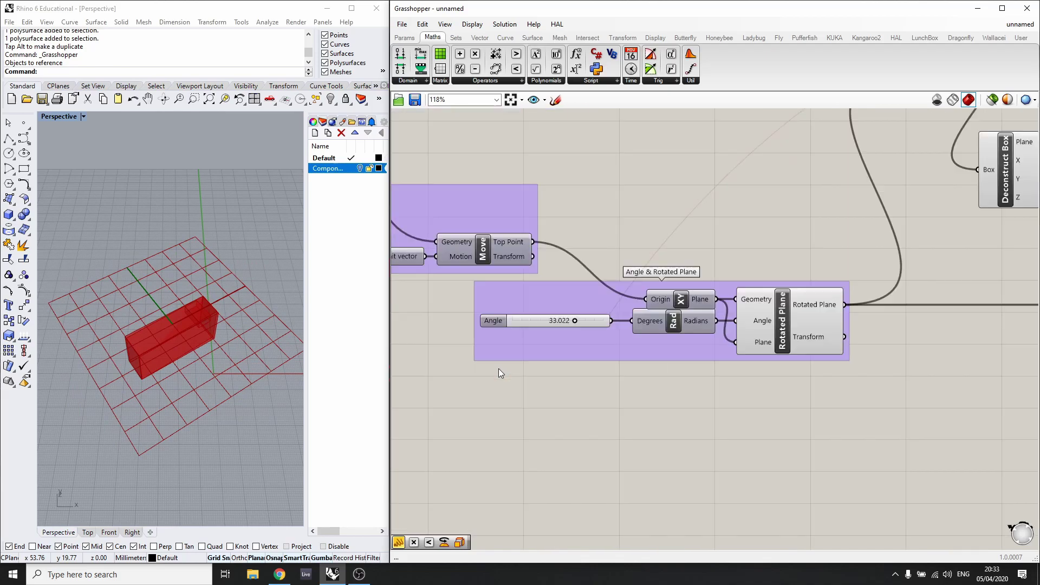
scroll(677, 325, up, 5)
scroll(691, 317, up, 5)
scroll(729, 301, down, 6)
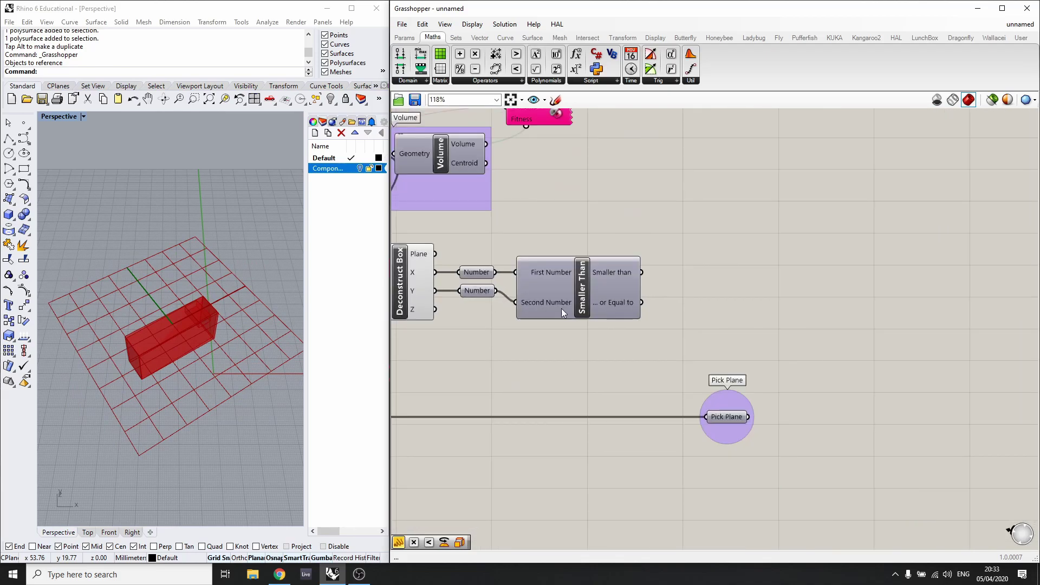
- Add a Multiplication component with a factor of 90 and wire the Smaller than output to its A input
scroll(561, 308, up, 5)
double_click(697, 258)
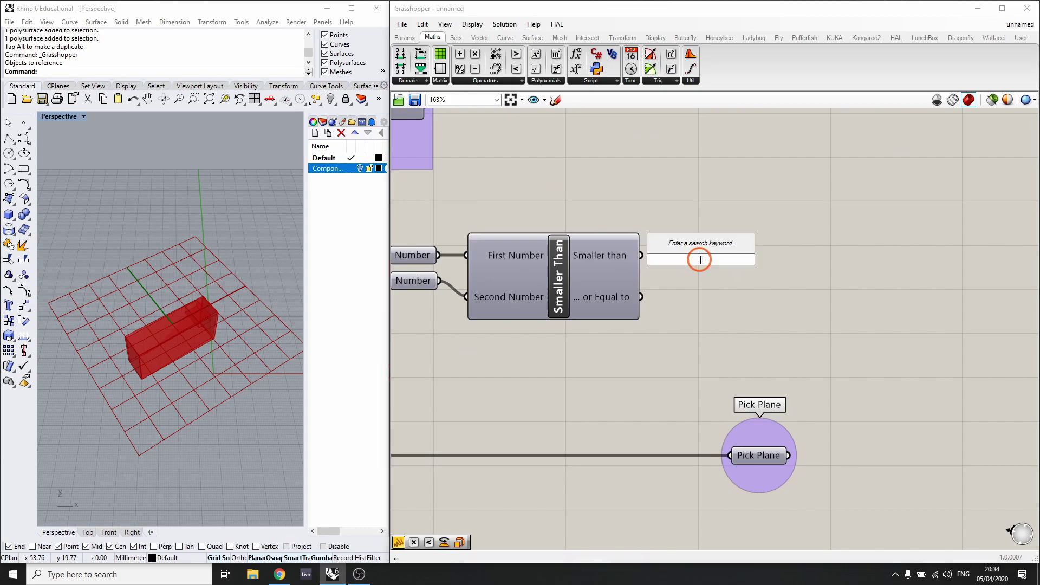
click(711, 206)
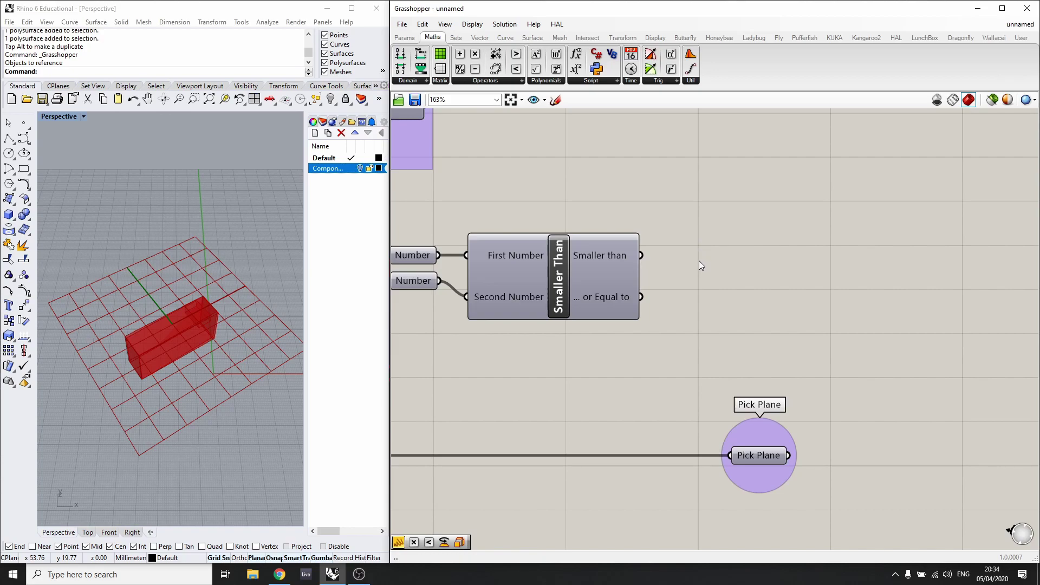
double_click(682, 352)
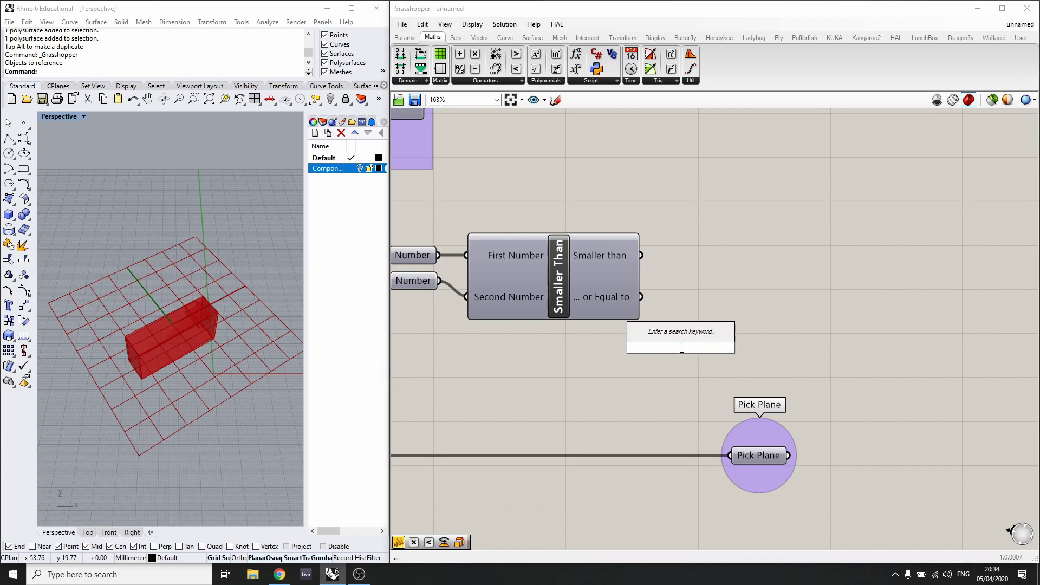
text(*90)
key(Return)
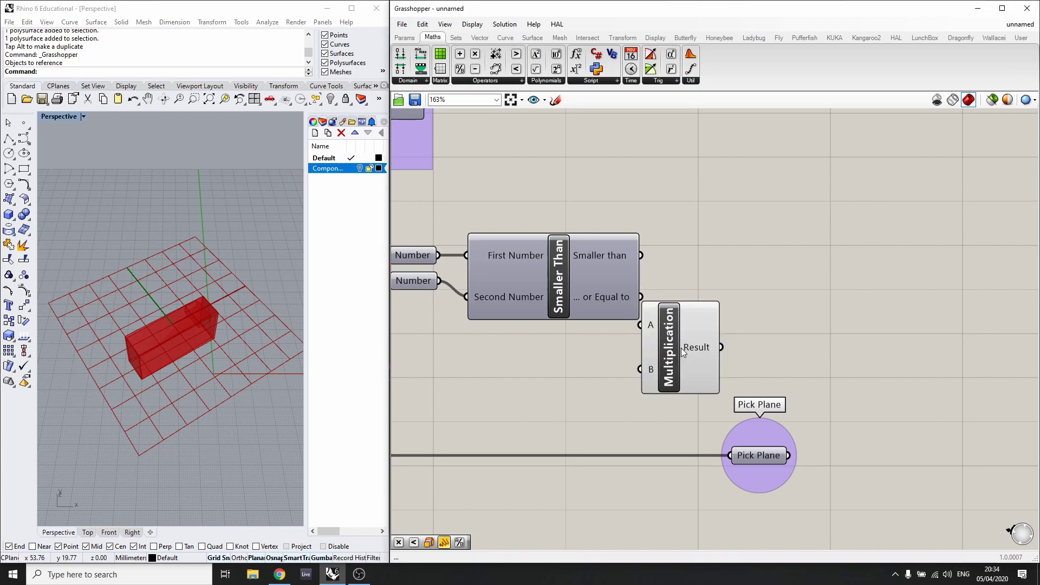
drag(673, 348, 734, 337)
drag(643, 257, 702, 310)
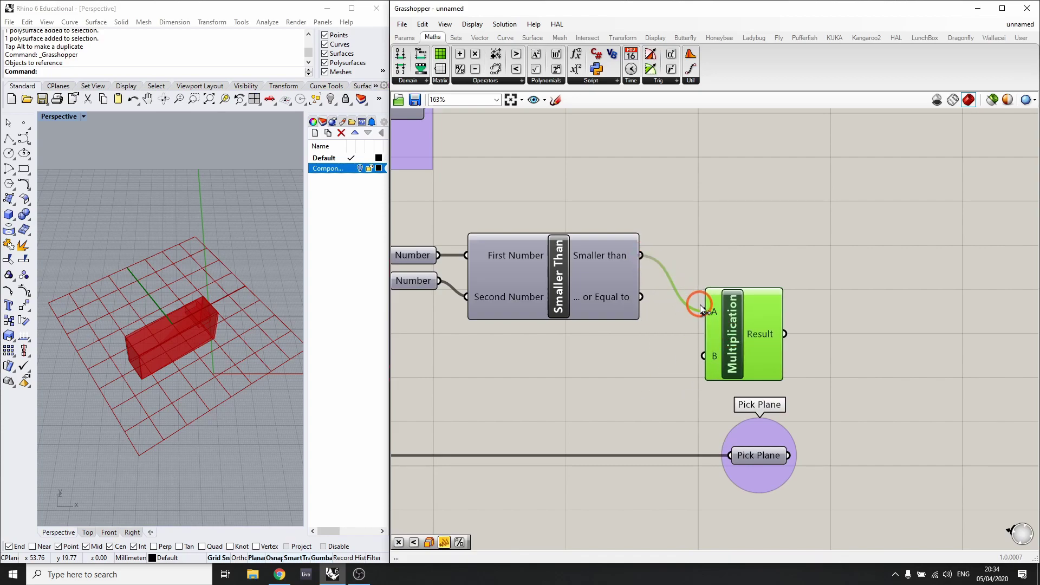
scroll(786, 336, down, 3)
scroll(637, 258, up, 3)
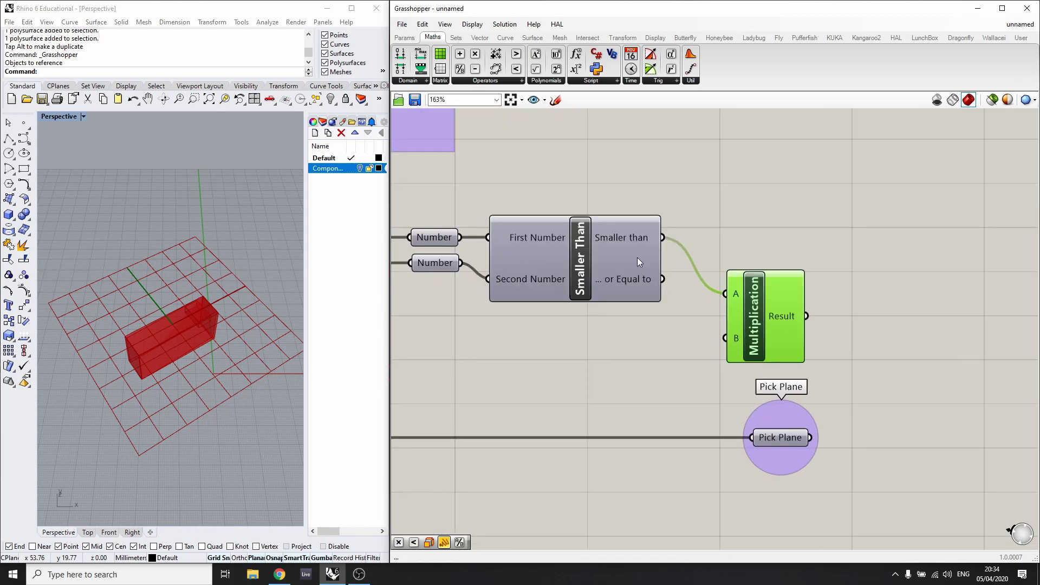
- Connect a panel to the Multiplication result and place it just below the Angle slider
double_click(867, 331)
text(panel)
key(Return)
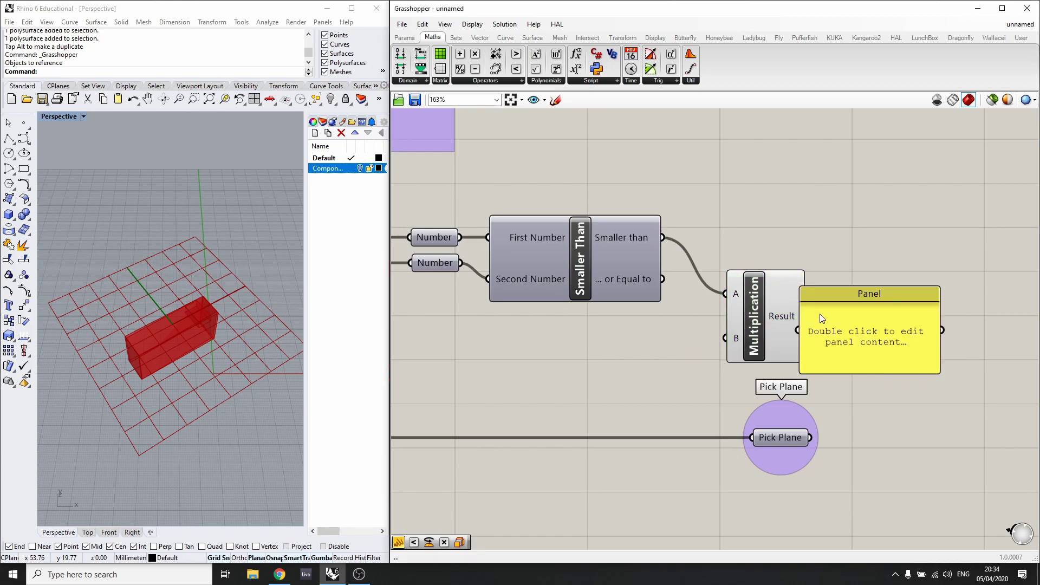
drag(820, 318, 869, 316)
drag(807, 316, 846, 328)
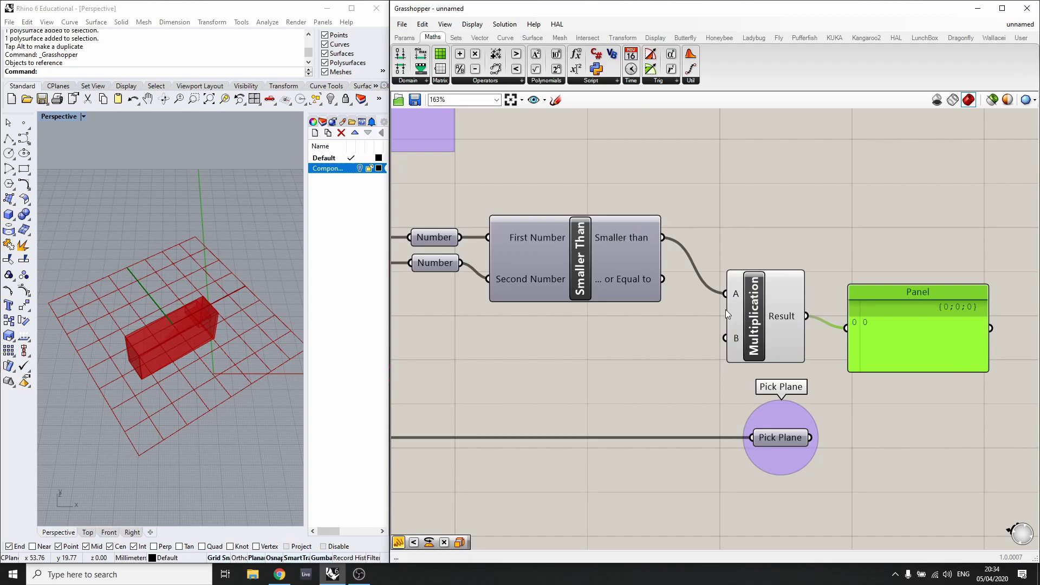
drag(924, 294, 539, 324)
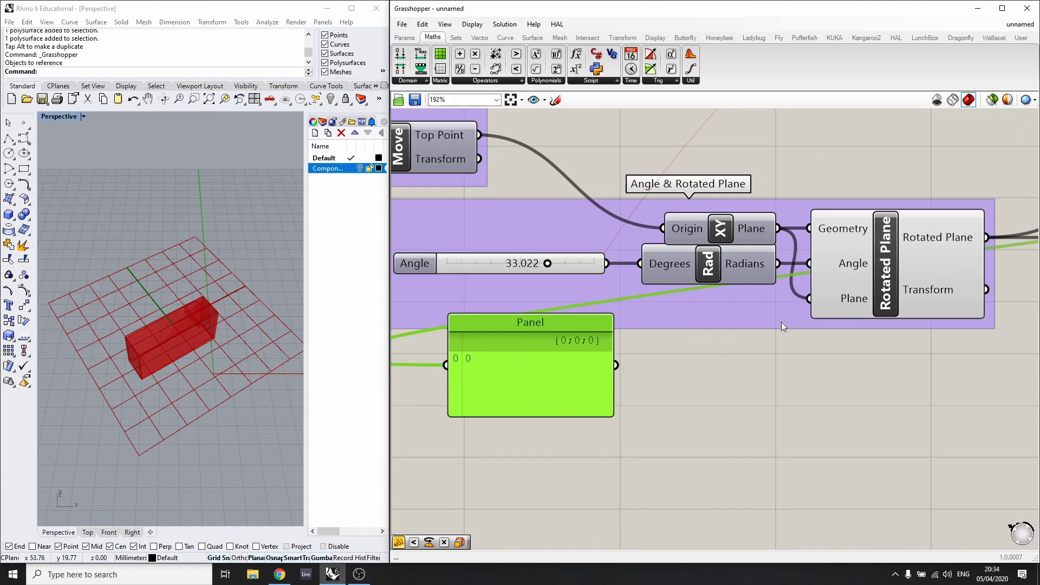
- Set the Angle slider to about 22.9 degrees and delete the panel showing the multiplication result
scroll(813, 331, down, 2)
scroll(586, 320, up, 5)
mouse_move(660, 237)
mouse_down()
mouse_move(538, 239)
mouse_move(649, 238)
mouse_up()
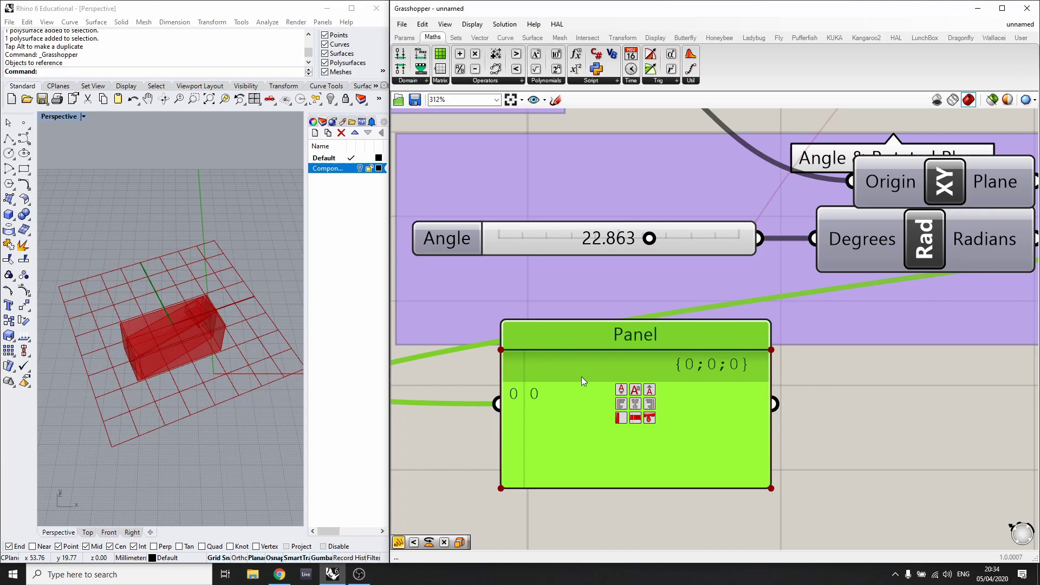
scroll(610, 344, down, 8)
right_drag(551, 405, 750, 352)
scroll(750, 352, up, 4)
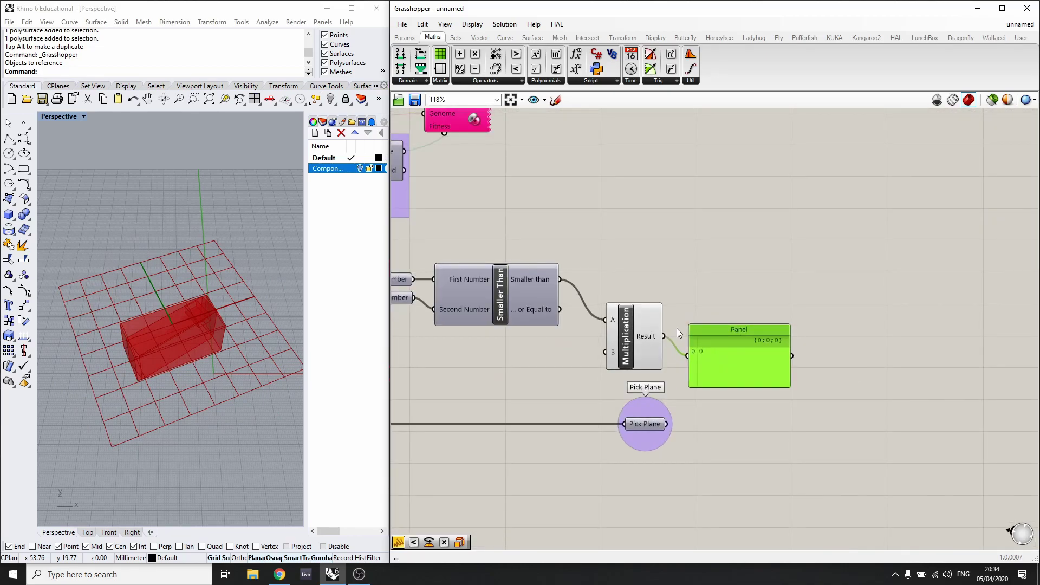
key(Delete)
click(771, 325)
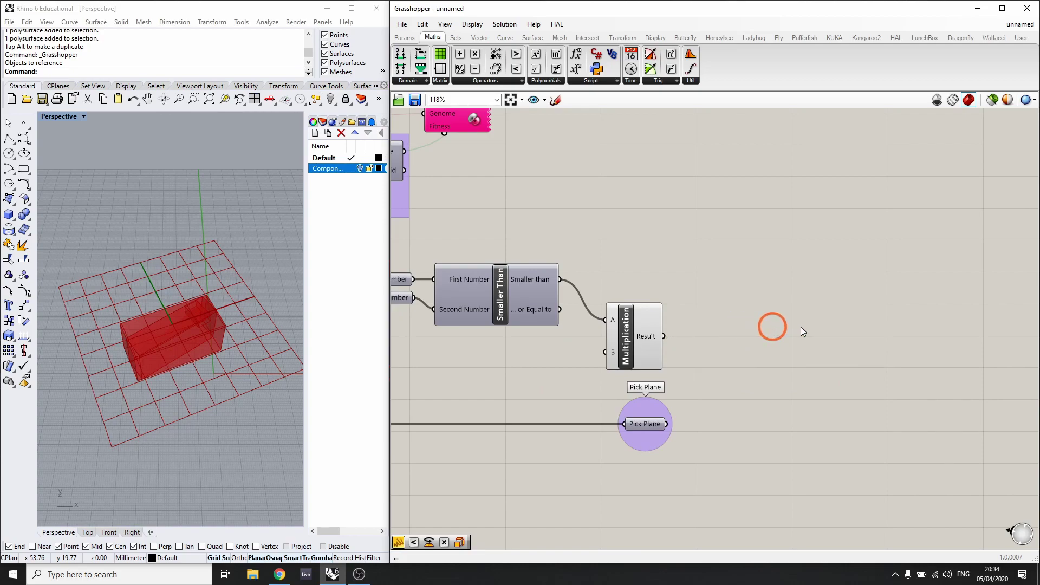
- Rename the Multiplication component to *, align it beside Smaller Than, and move Pick Plane farther along its wire
drag(632, 336, 609, 301)
right_click(608, 307)
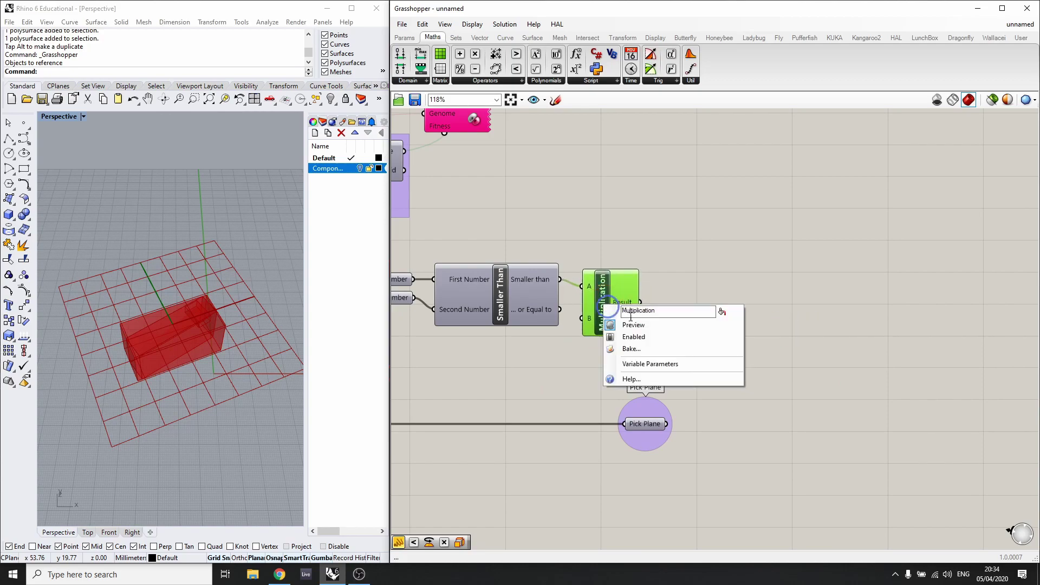
text(*)
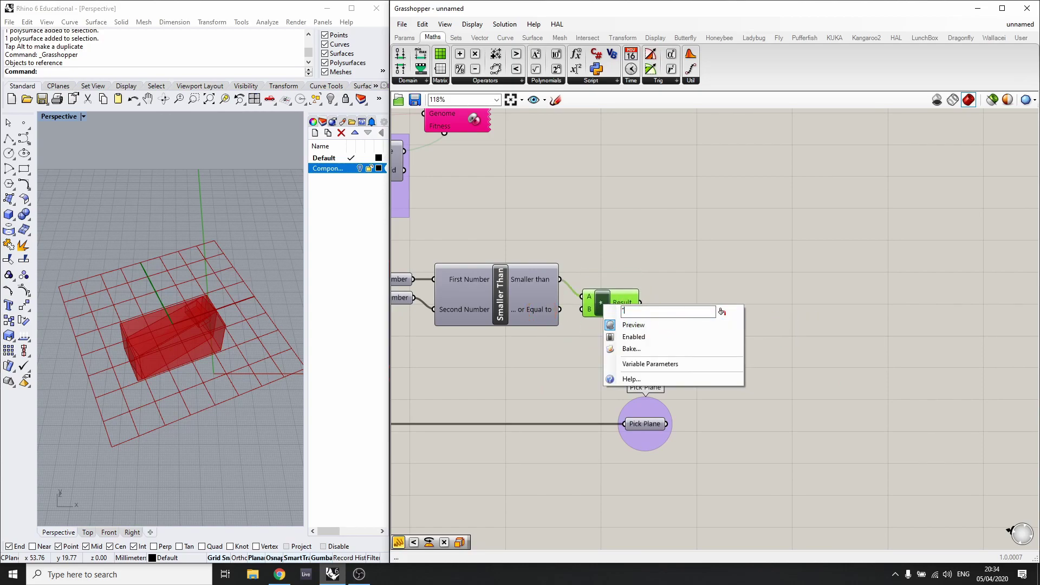
key(Return)
click(601, 305)
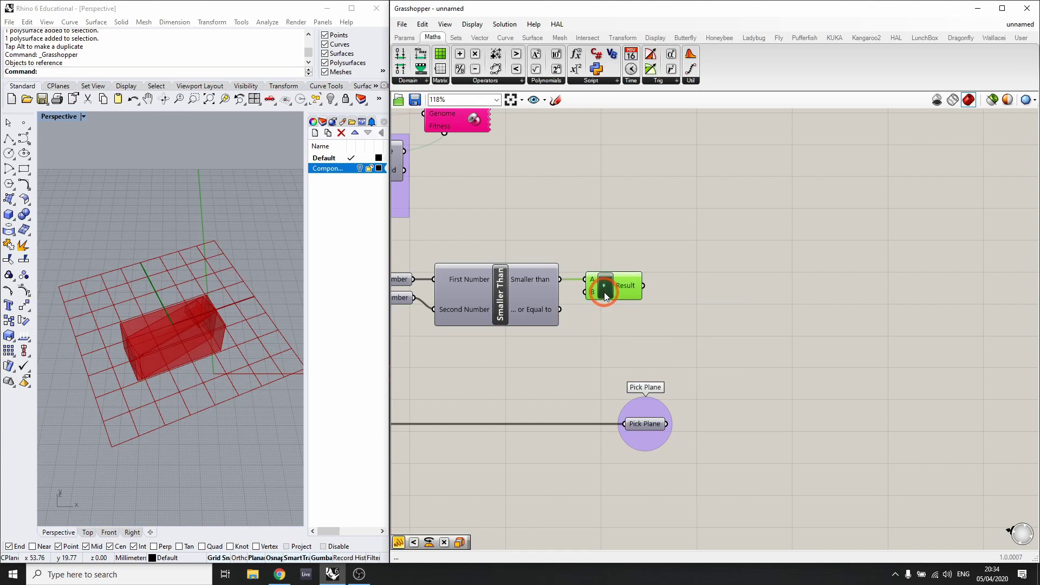
scroll(677, 281, down, 3)
scroll(642, 321, up, 3)
drag(675, 392, 783, 392)
scroll(792, 292, down, 4)
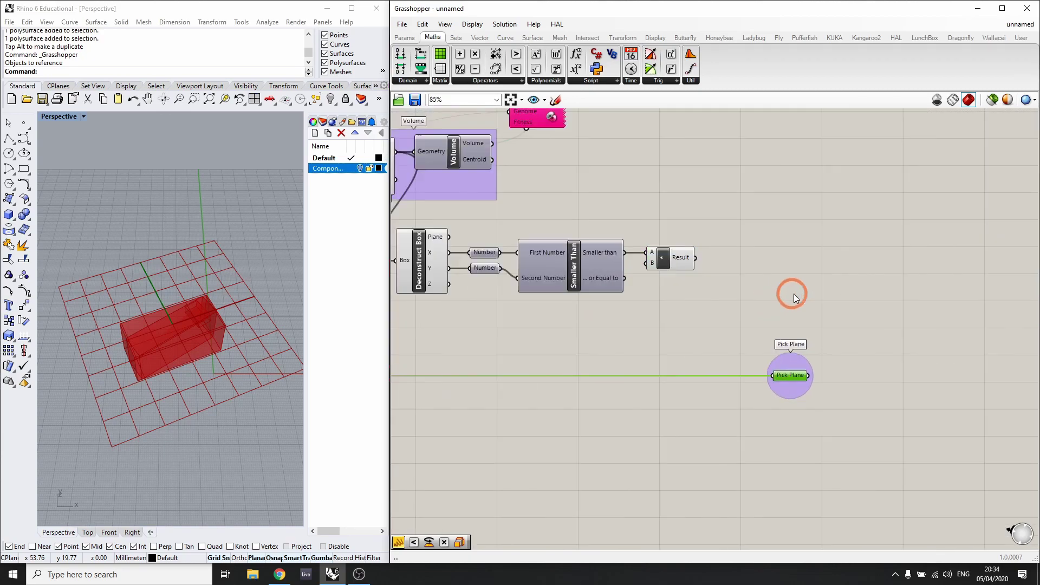
- Group the components from Deconstruct Box through the multiplication and name the group Compare XY
drag(723, 308, 496, 237)
key(ctrl+g)
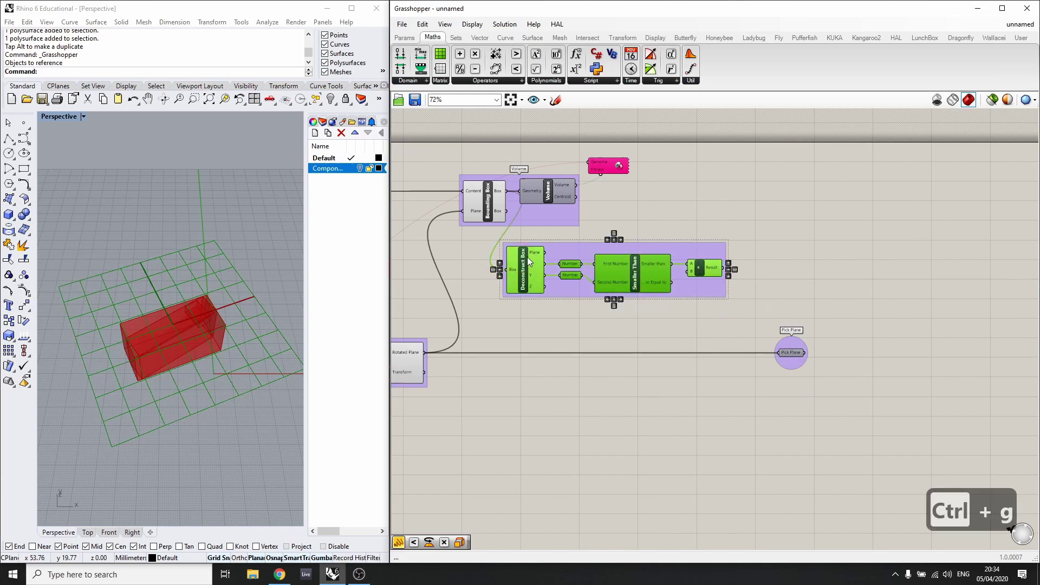
right_click(593, 246)
click(616, 254)
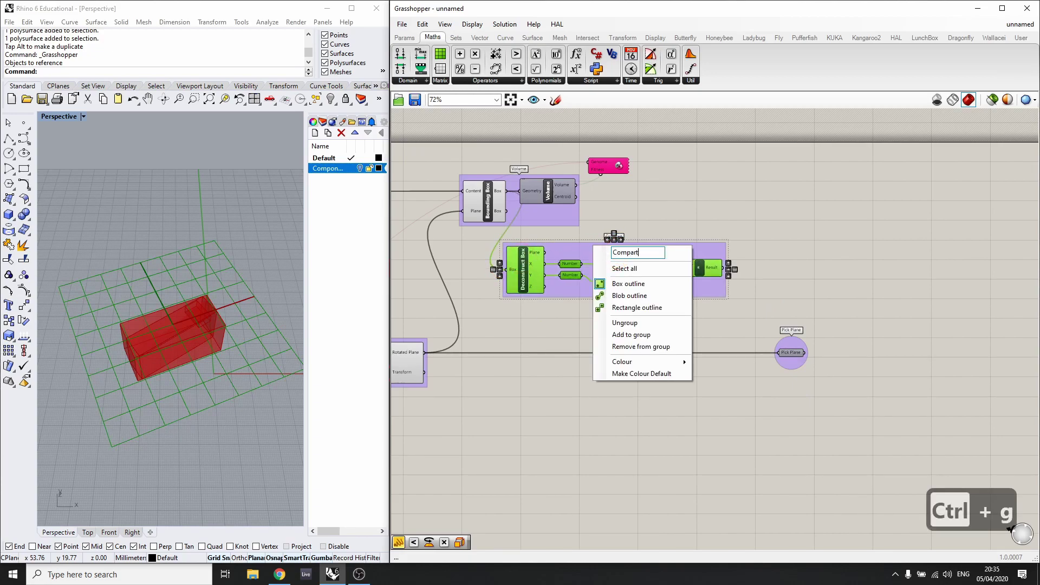
text(Compare XY)
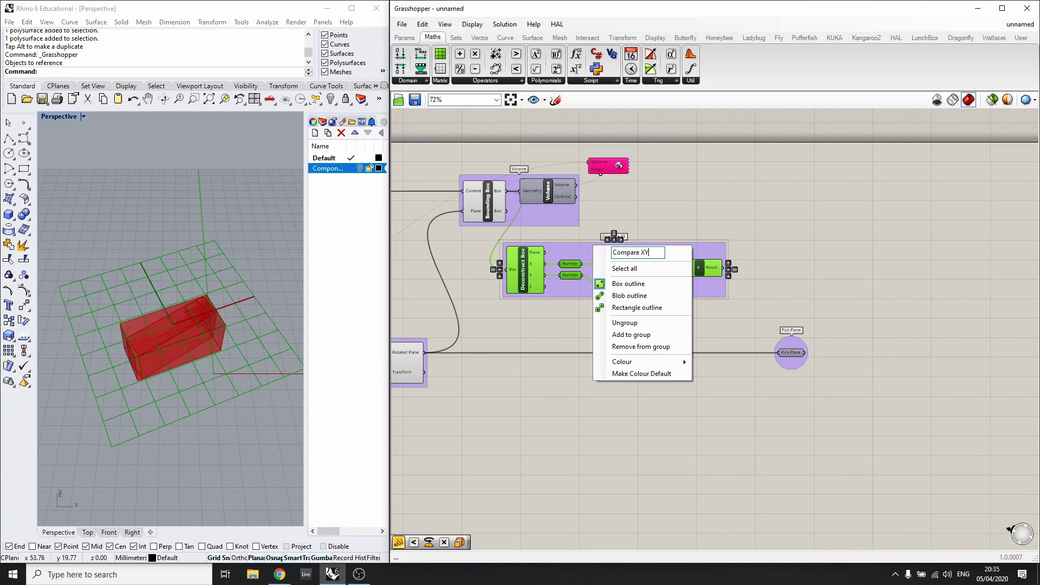
key(Return)
click(713, 263)
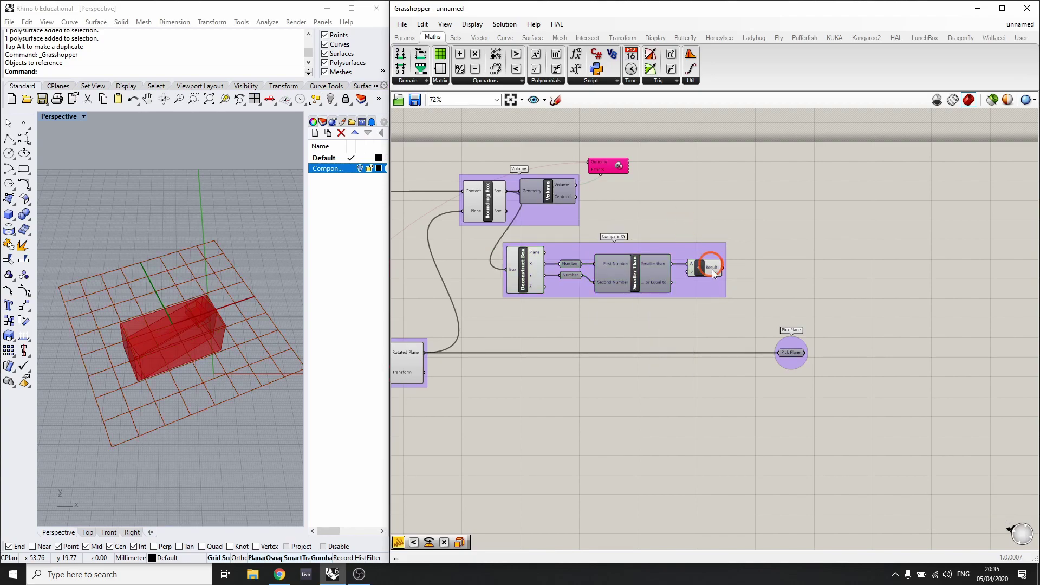
- Turn off the preview of the Deconstruct Box and Rotated Plane components
scroll(736, 283, up, 3)
scroll(630, 309, down, 1)
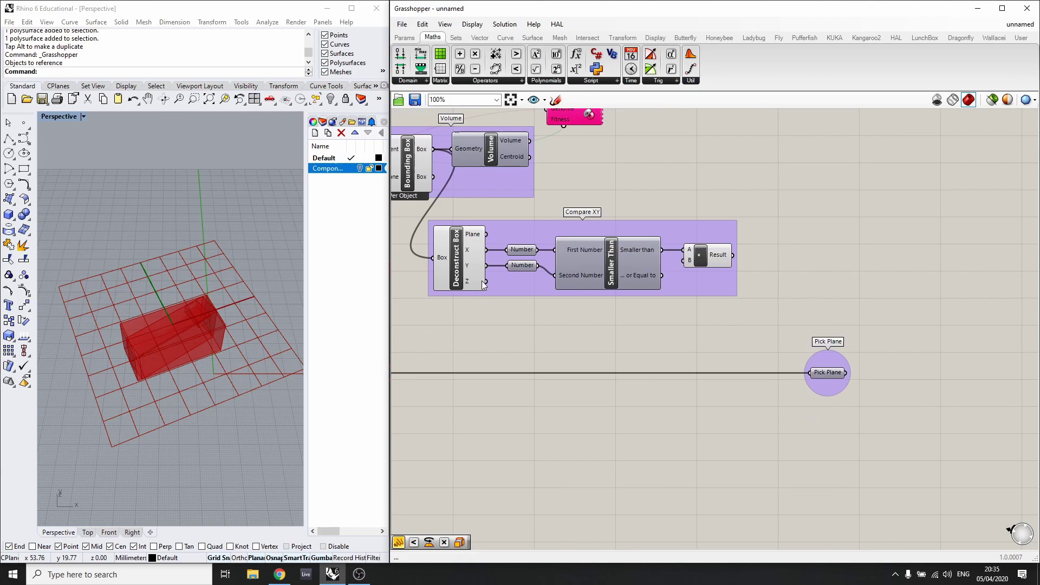
click(458, 259)
key(ctrl+q)
click(630, 190)
scroll(742, 223, down, 2)
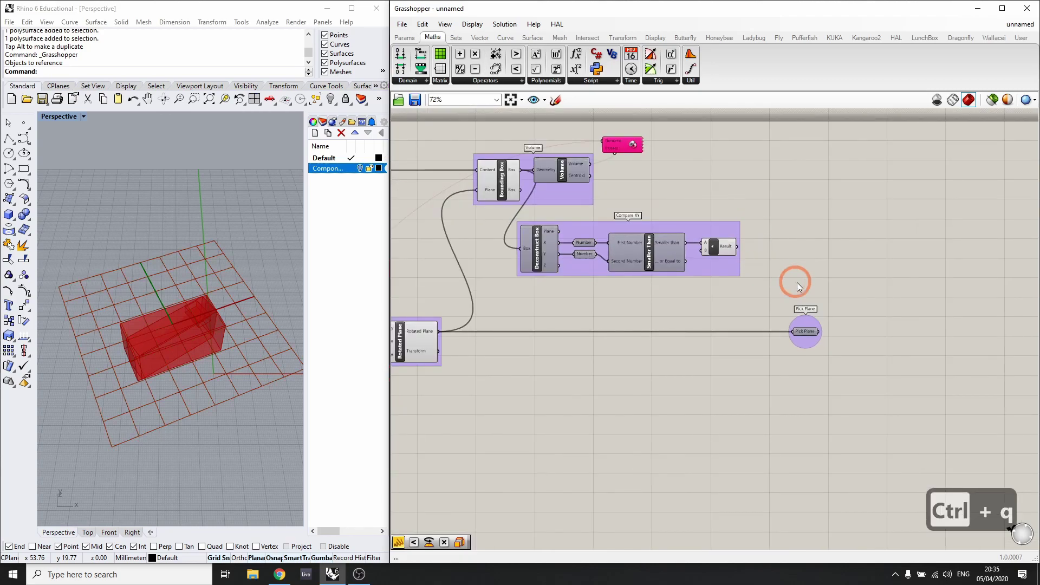
scroll(797, 286, up, 2)
scroll(782, 303, down, 3)
click(524, 339)
key(ctrl+q)
scroll(830, 344, up, 5)
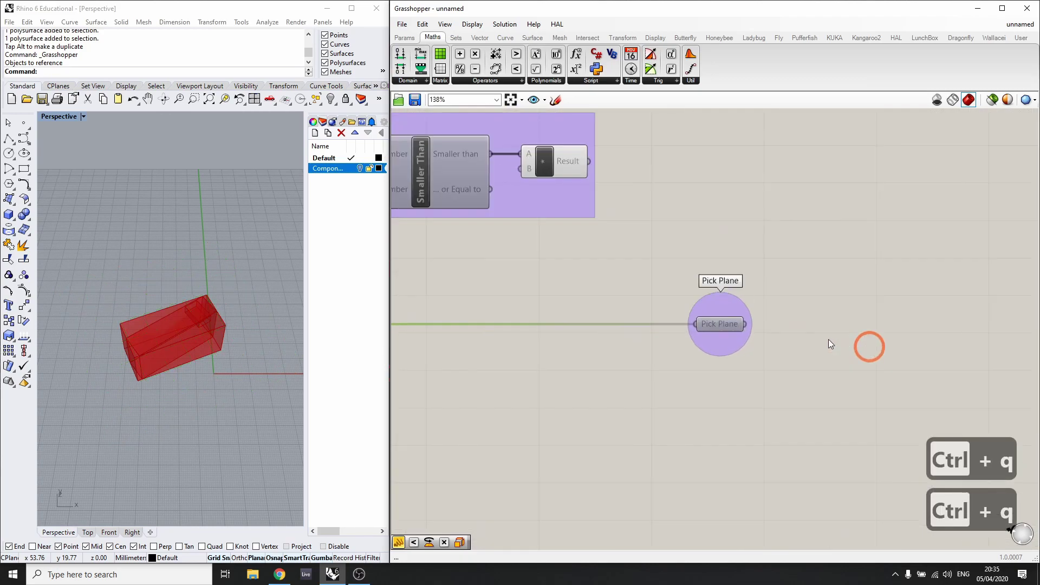
- Add a Rotate component between the Compare XY group and the Pick Plane group
double_click(628, 255)
text(ro)
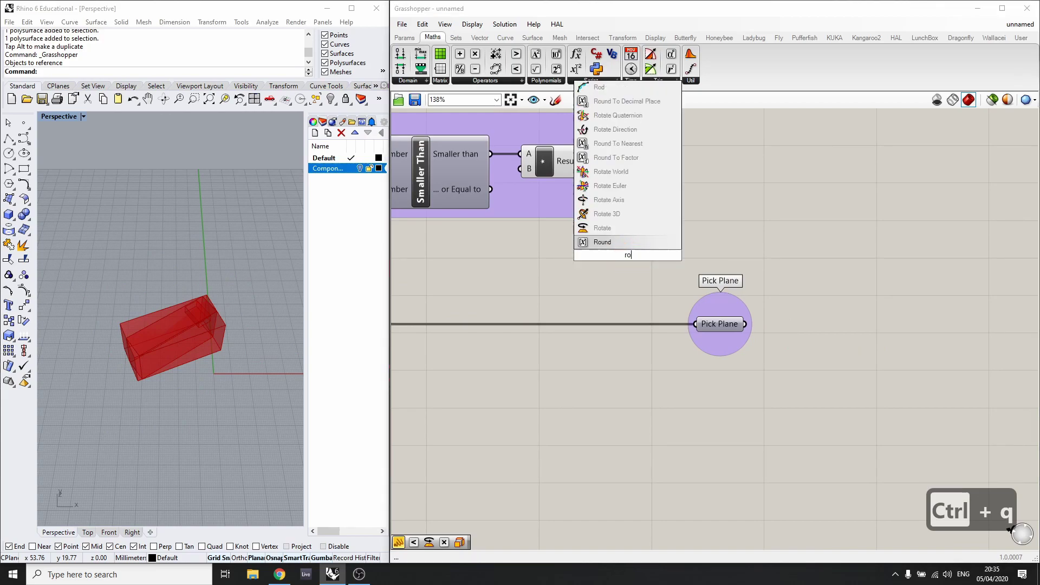
text(t)
key(Return)
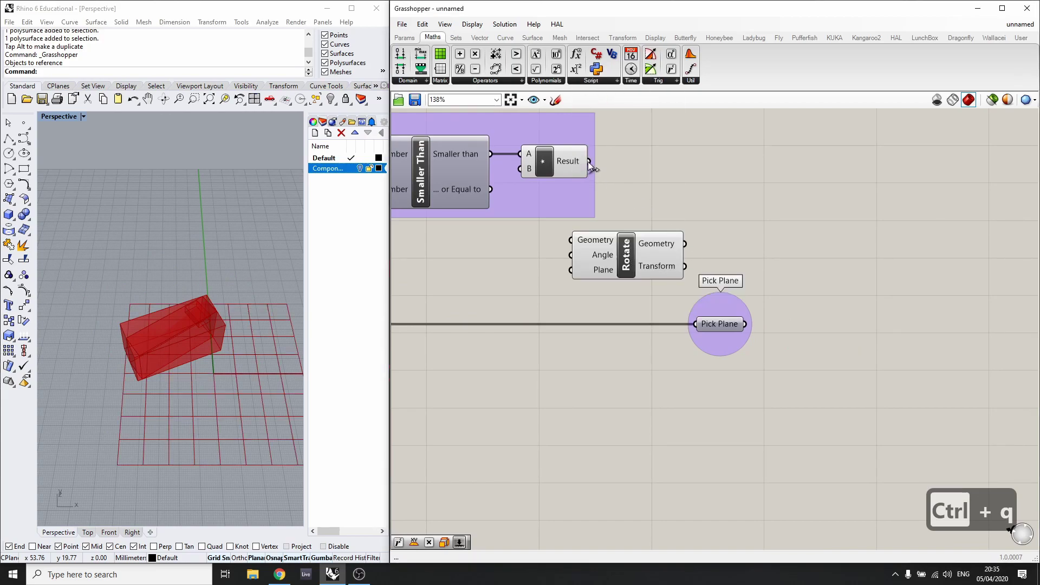
drag(589, 162, 570, 229)
- Add a Radians component, wire it to the Rotate component's Angle input, and place the two side by side
double_click(530, 253)
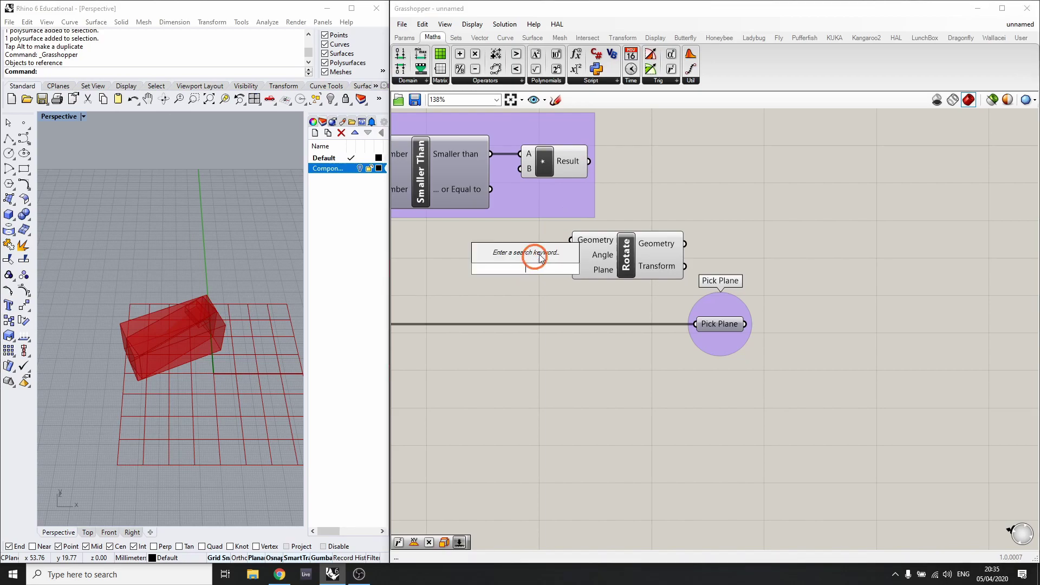
click(631, 208)
text(rad)
key(Return)
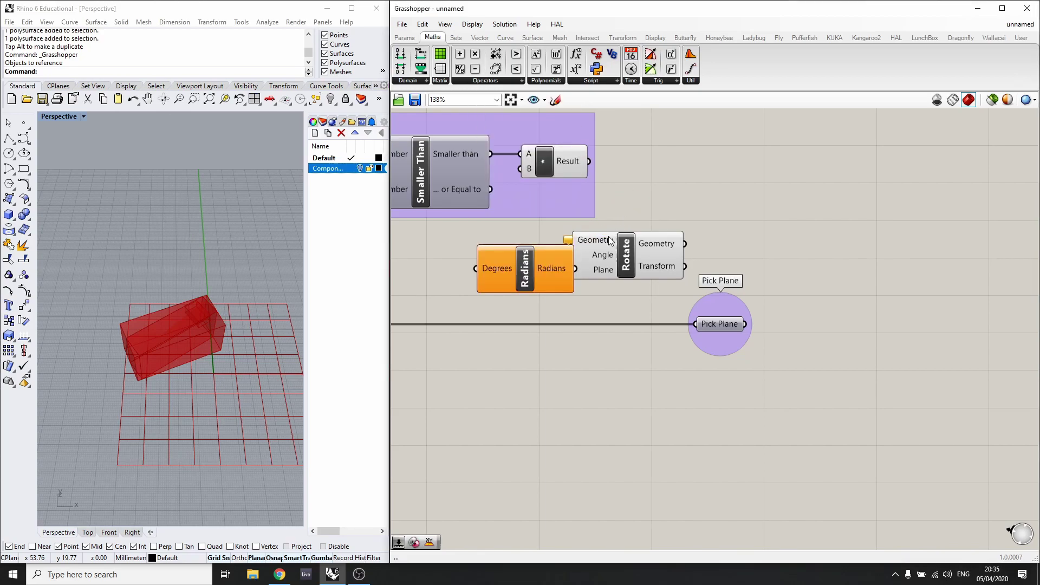
drag(574, 263, 753, 257)
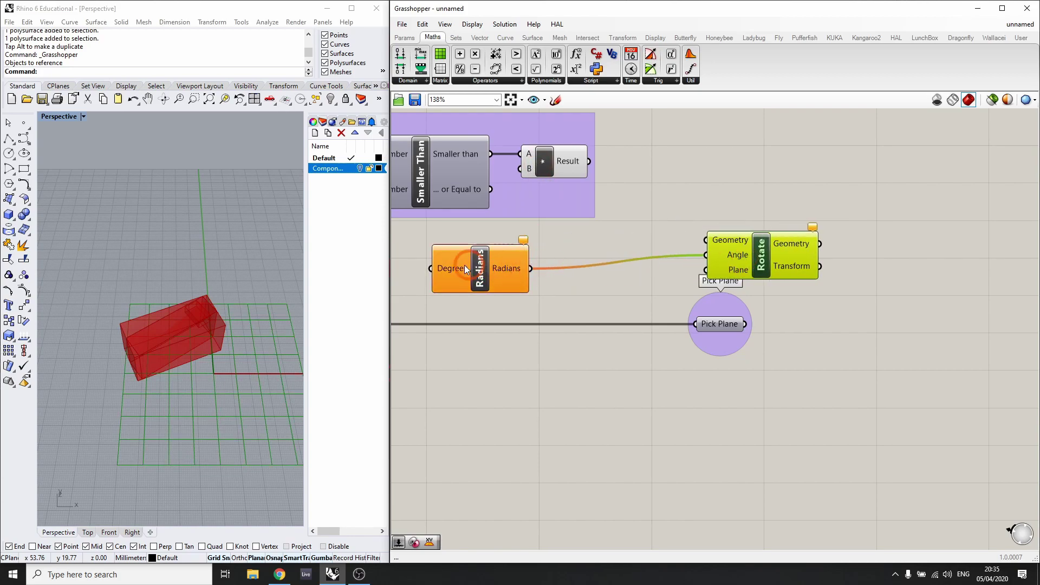
drag(464, 265, 615, 254)
- Move Pick Plane below Rotate and wire the multiplication's Result output to the Degrees input of Radians
drag(701, 302, 732, 341)
drag(589, 161, 582, 255)
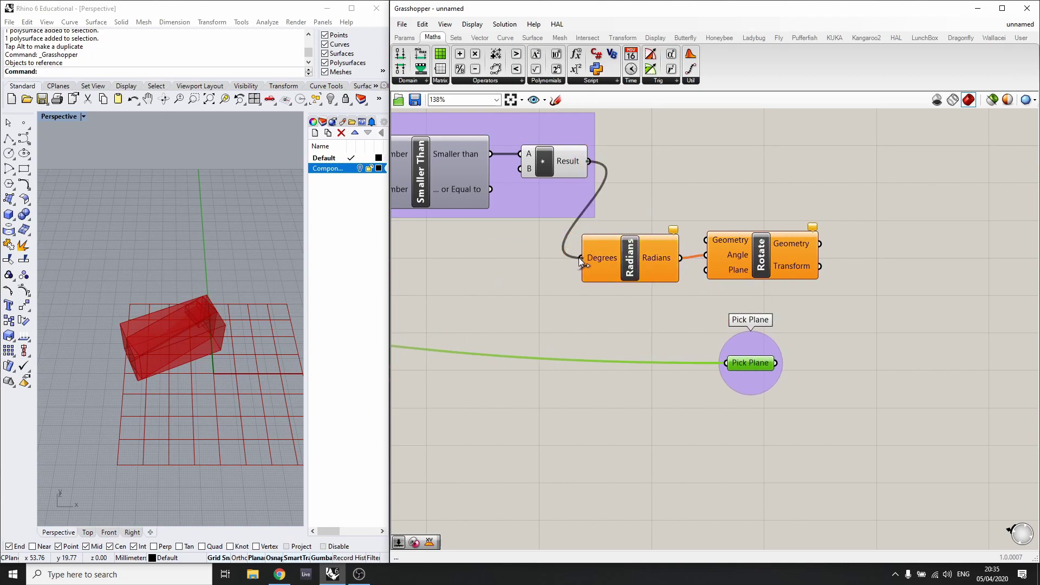
scroll(594, 264, down, 2)
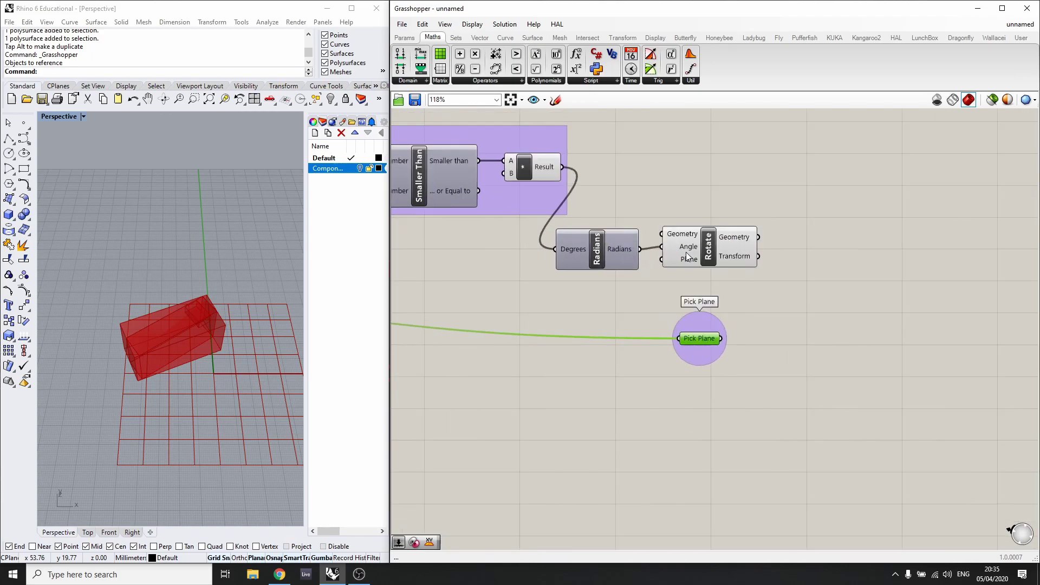
drag(687, 256, 673, 254)
- Rename the multiplication's Result output to Rotate and nudge the Rotate component slightly away from Radians
right_click(543, 170)
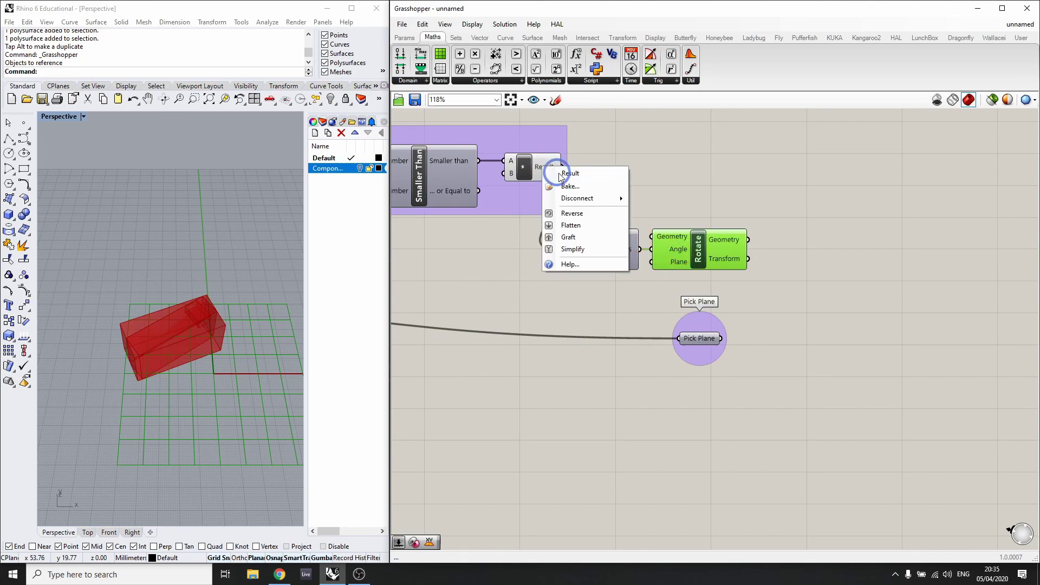
text(Rotate)
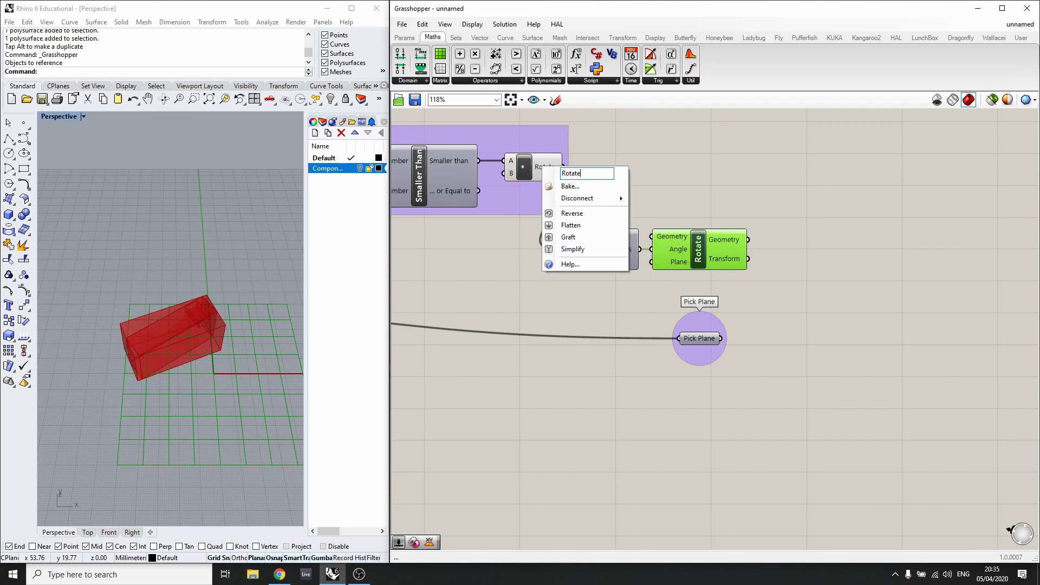
key(Return)
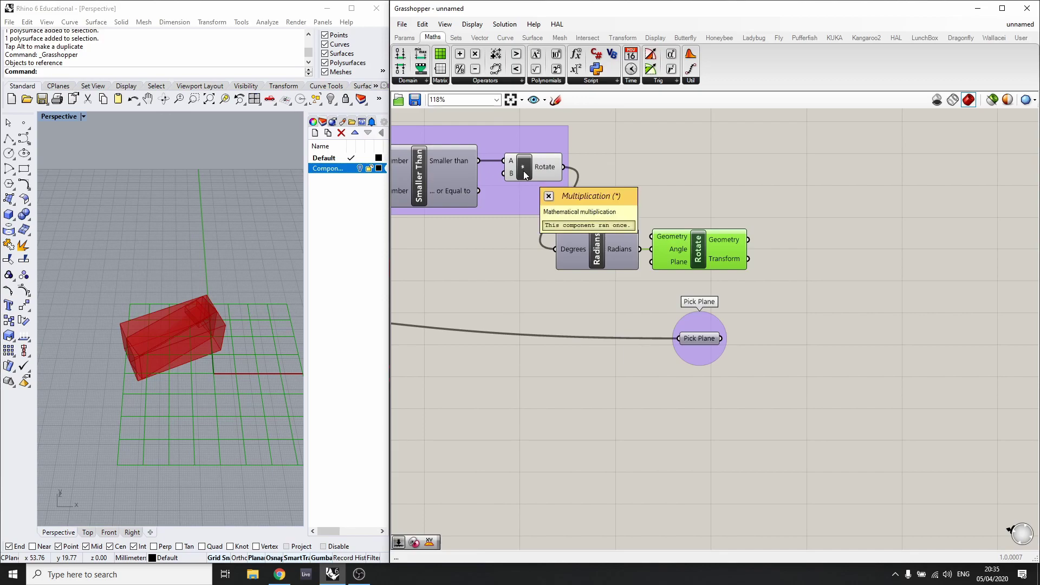
drag(707, 259, 715, 259)
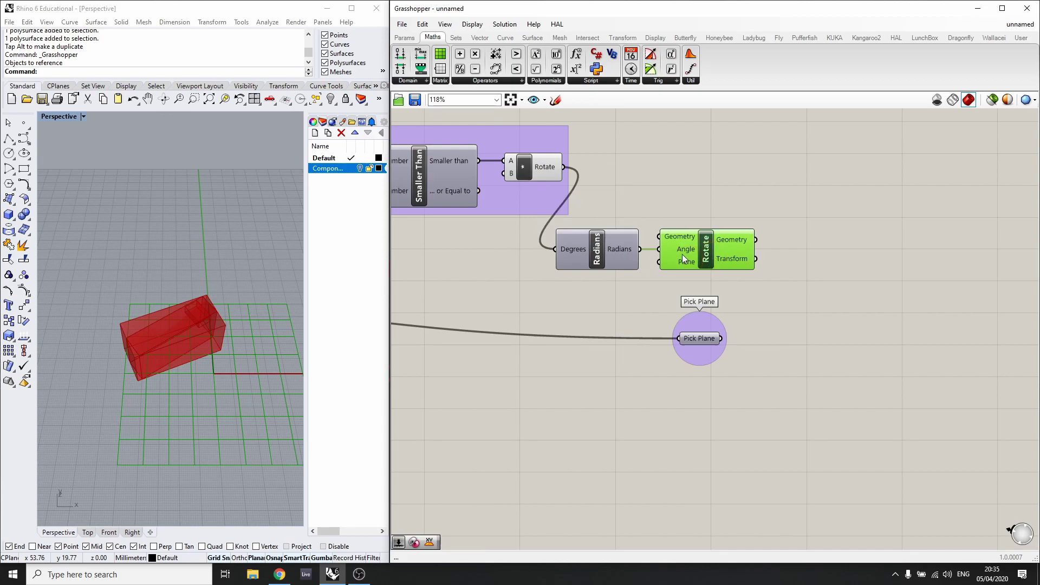
scroll(888, 287, down, 3)
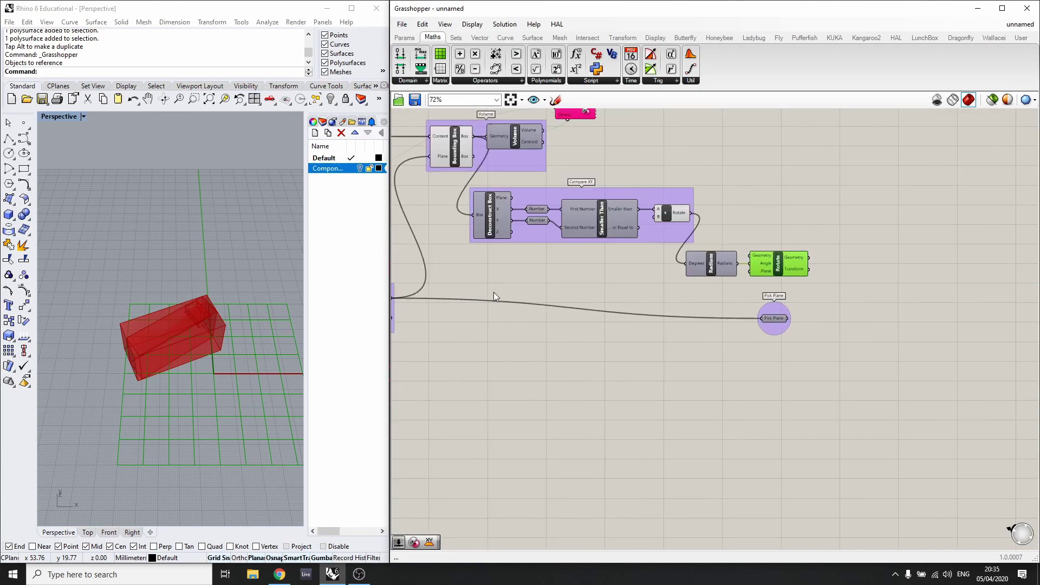
- Wire the Rotated Plane output of the Angle & Rotated Plane group to the Geometry input of the Rotate component
scroll(495, 296, down, 1)
scroll(728, 275, down, 2)
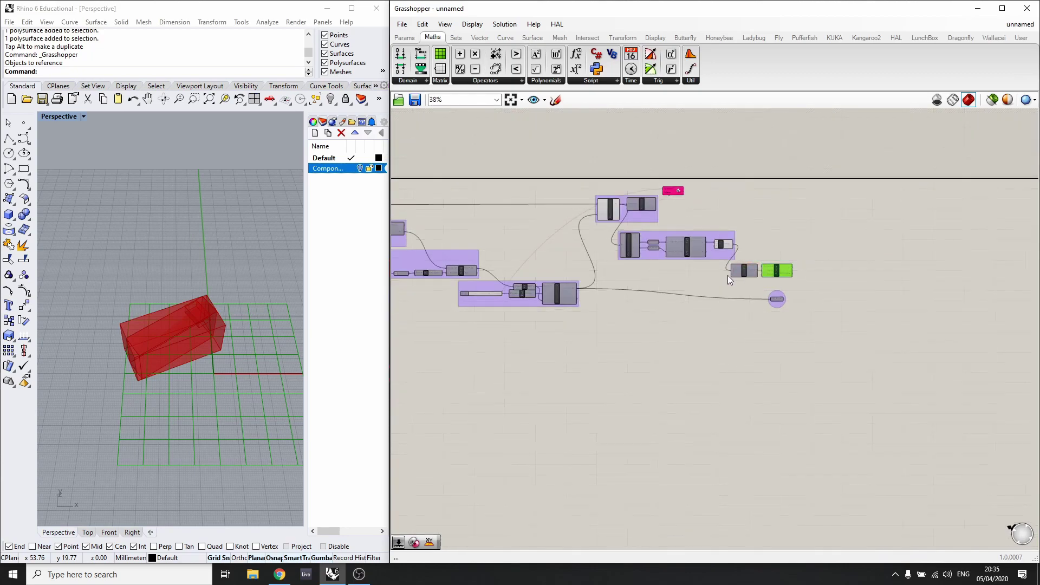
scroll(568, 303, up, 4)
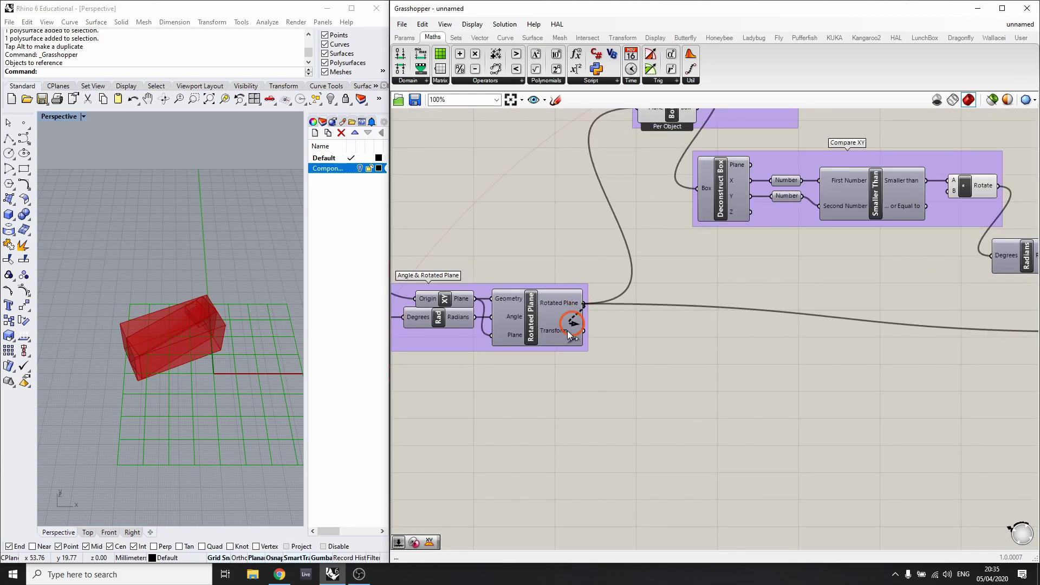
scroll(569, 331, down, 2)
scroll(685, 273, up, 2)
drag(686, 273, 688, 271)
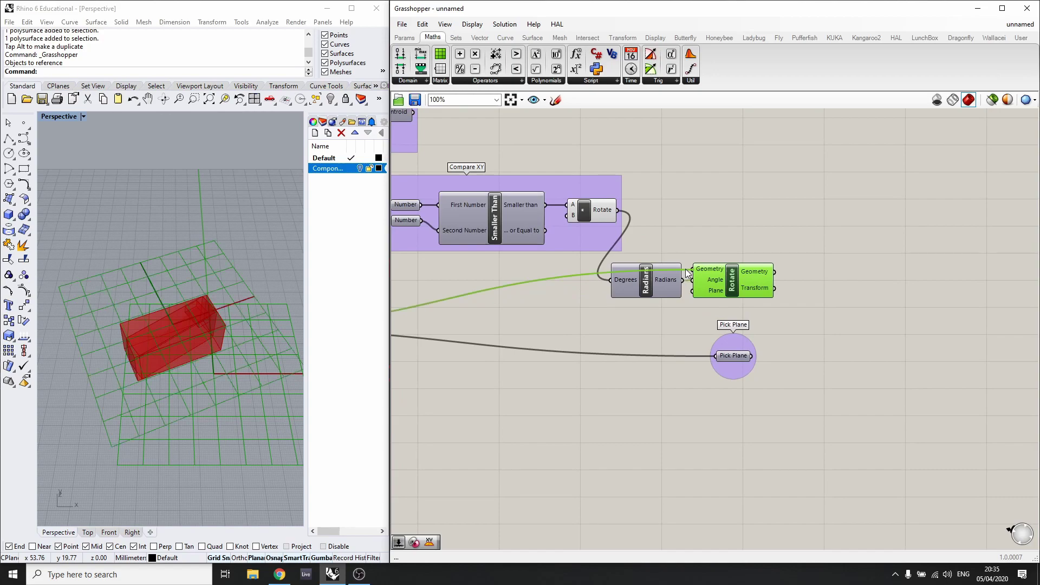
- Wire Rotated Plane to Rotate's Plane input, and feed Rotate's Geometry output into Pick Plane, placed beyond the Rotate component
scroll(837, 323, down, 2)
scroll(554, 321, up, 2)
scroll(726, 348, down, 2)
drag(558, 274, 936, 297)
scroll(773, 360, up, 2)
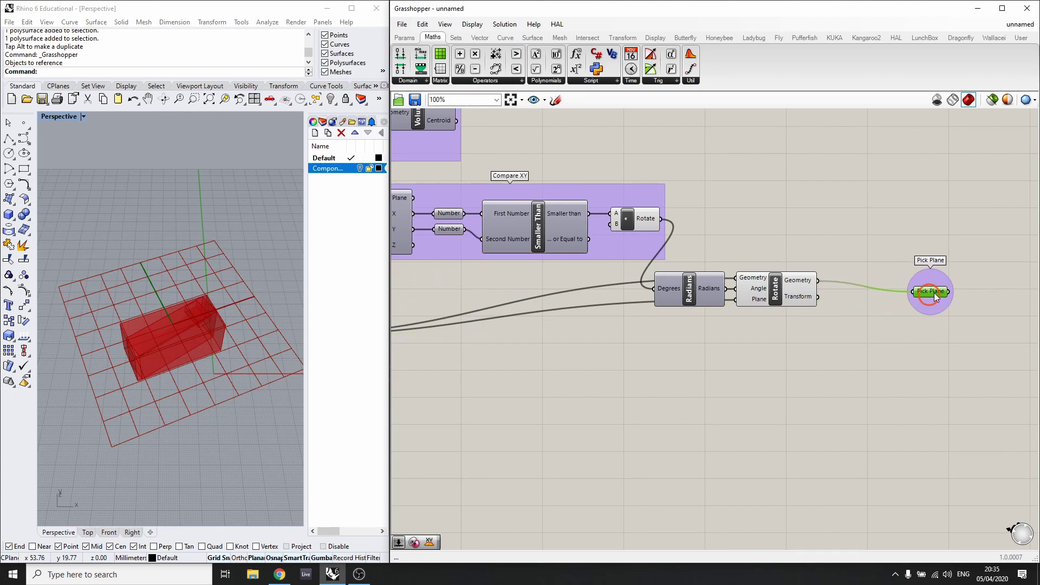
scroll(888, 313, down, 2)
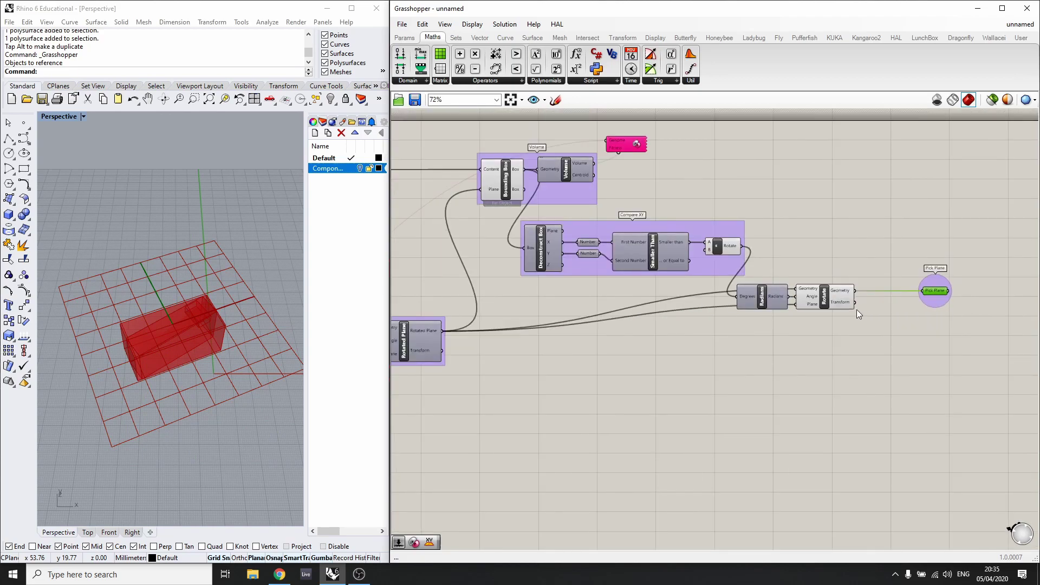
- Turn off the preview of the multiplication and Rotate components and turn on the preview of Pick Plane
scroll(841, 307, up, 3)
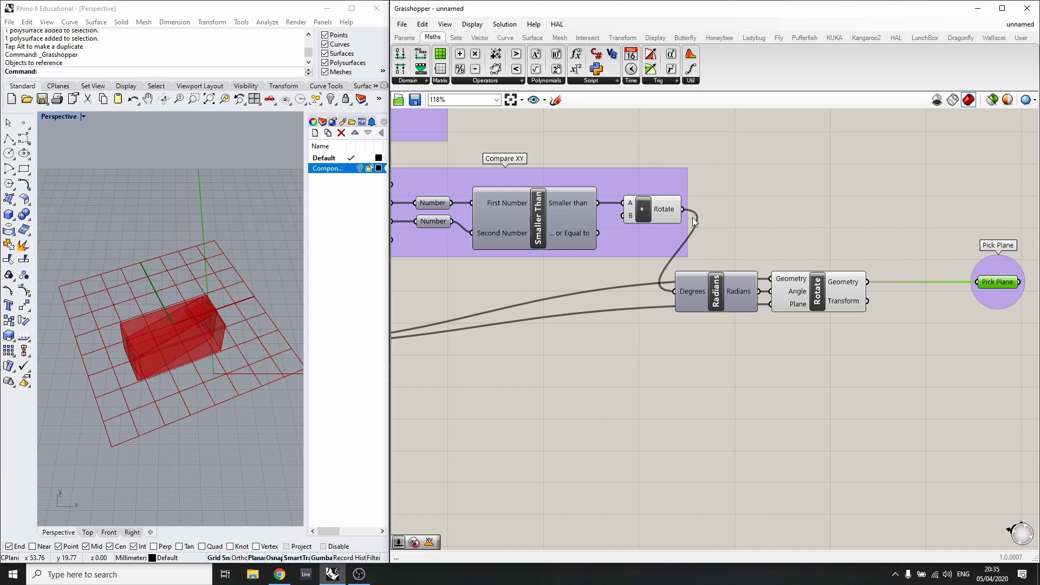
click(642, 209)
key(ctrl+q)
click(843, 303)
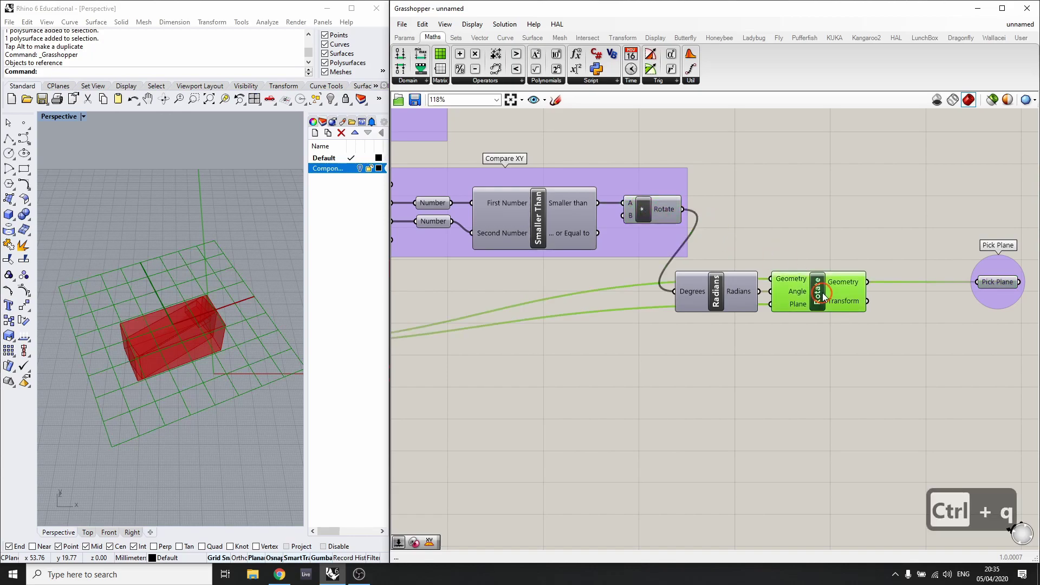
key(ctrl+q)
ctrl+click(997, 283)
key(ctrl+q)
scroll(966, 250, down, 2)
scroll(967, 251, down, 3)
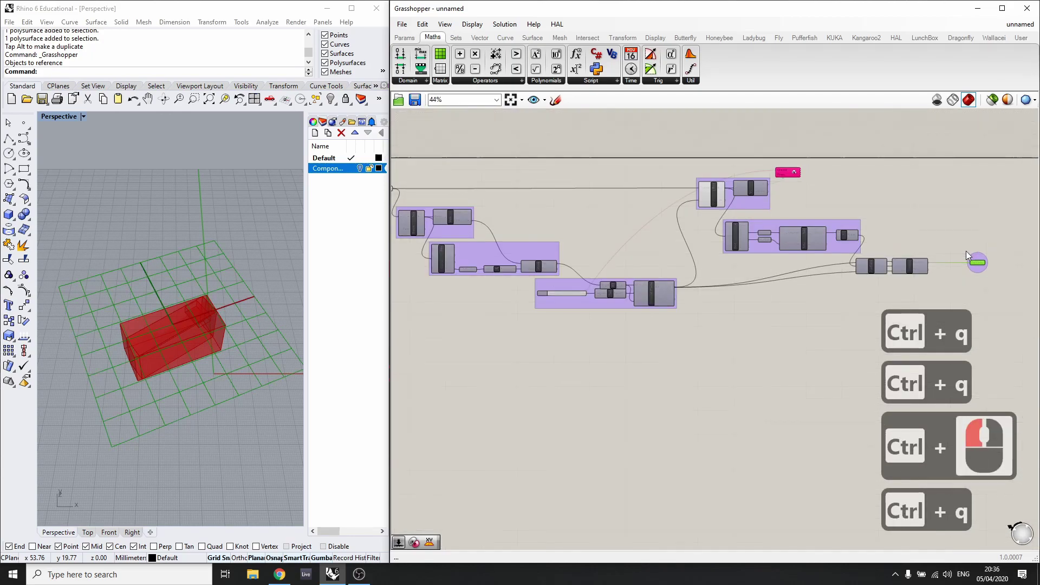
- Try the Angle slider at about 34 and about -57 degrees to check the pick plane's orientation on the box
scroll(565, 296, up, 7)
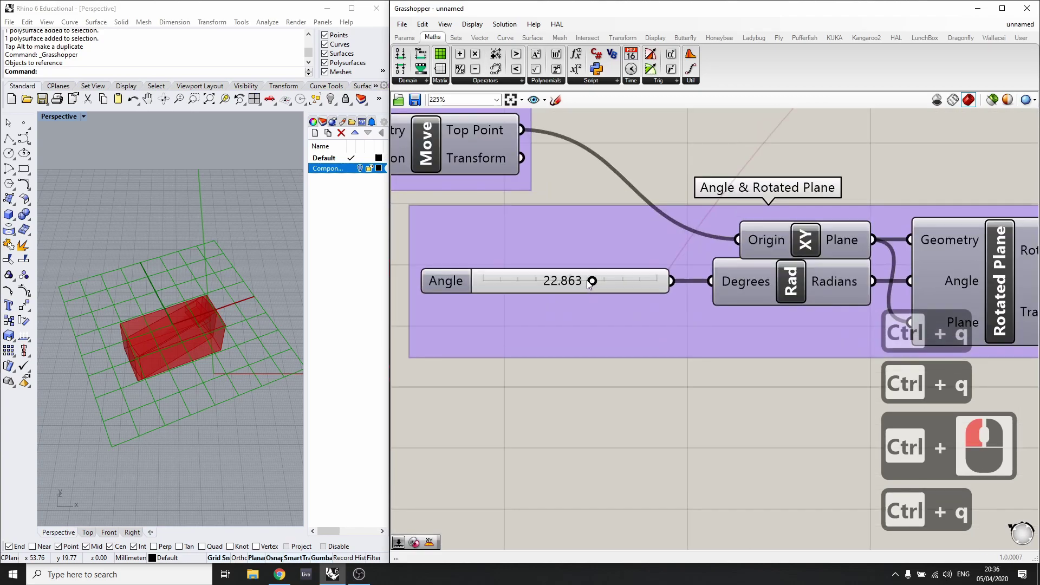
click(591, 281)
drag(591, 283, 602, 281)
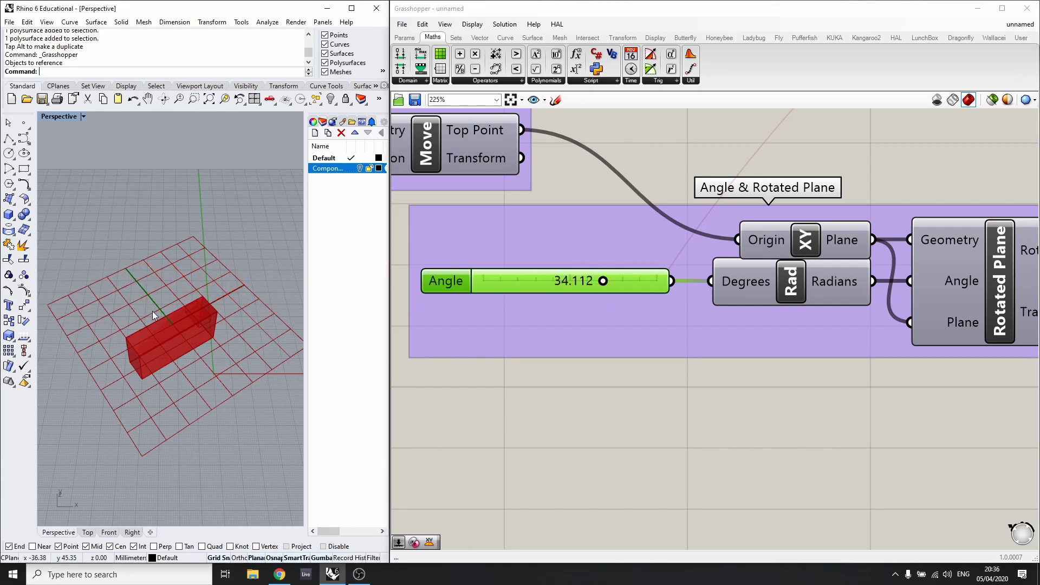
drag(603, 281, 515, 281)
click(166, 298)
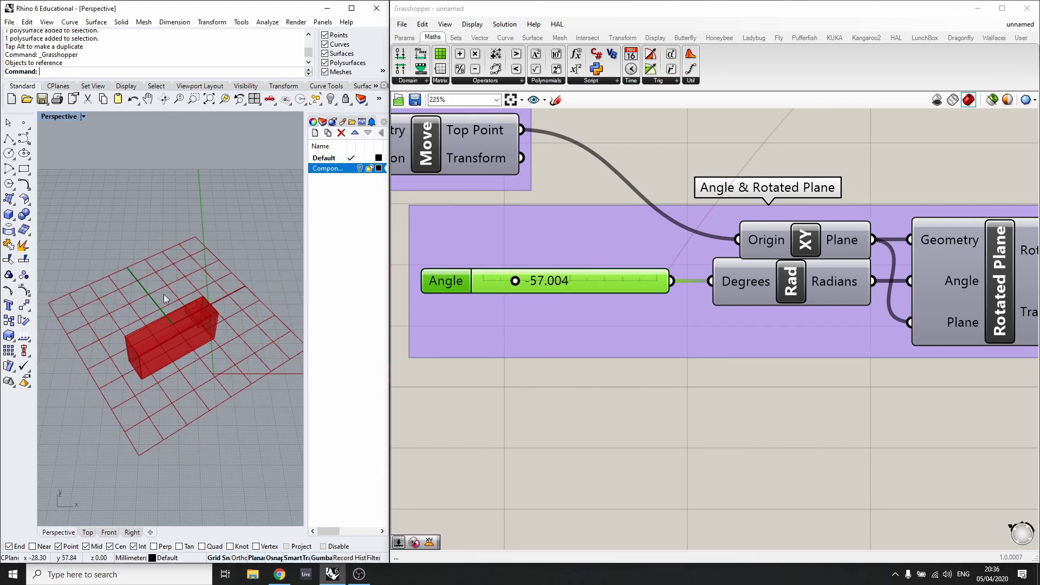
click(273, 317)
mouse_move(521, 282)
mouse_down()
mouse_move(607, 283)
mouse_move(515, 287)
mouse_up()
click(372, 345)
- Group the Radians and Rotate components and name the group Angle Offset
scroll(444, 373, down, 5)
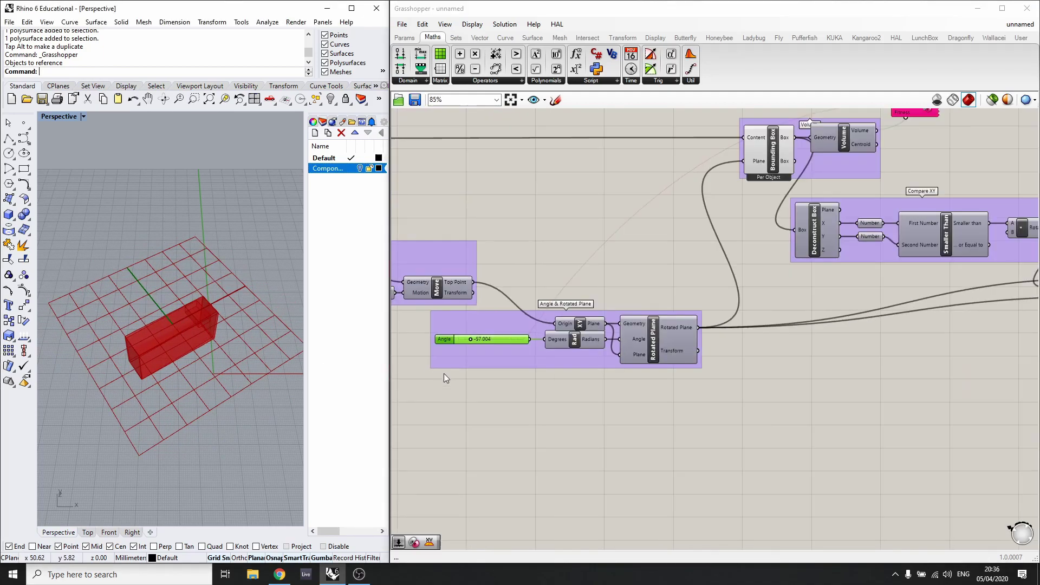
scroll(772, 337, up, 3)
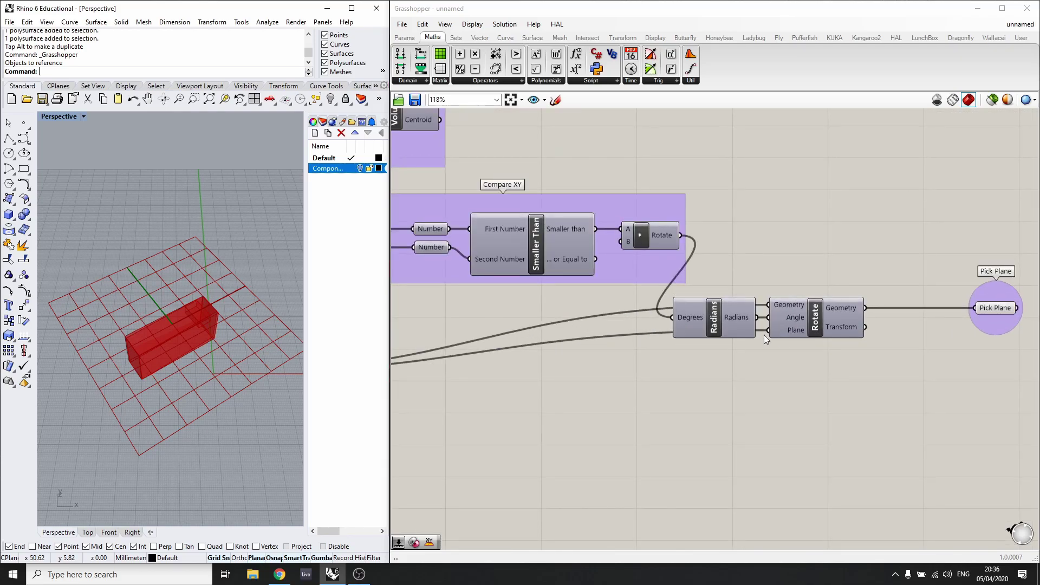
drag(818, 351, 697, 295)
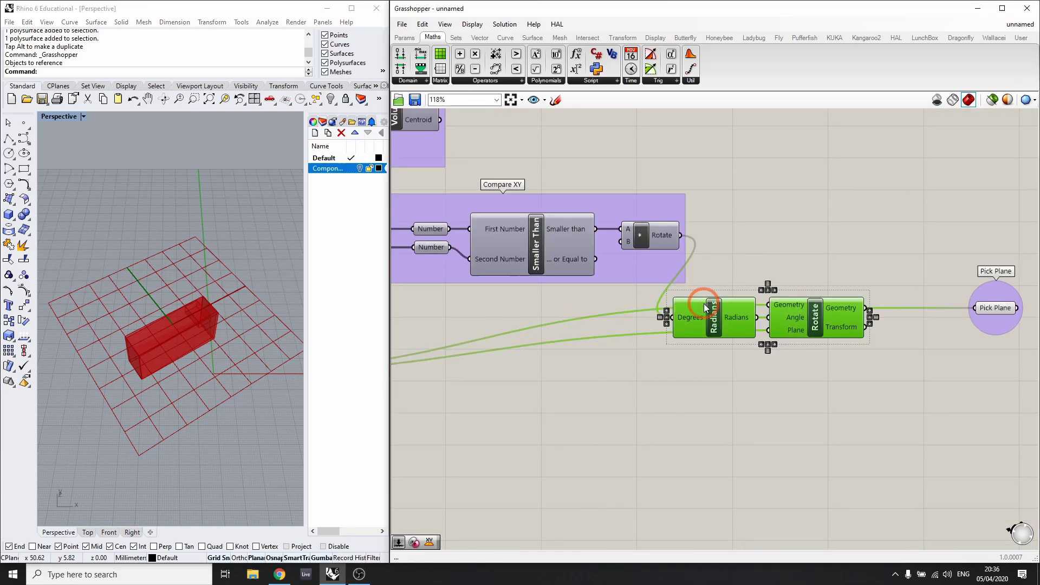
key(ctrl+g)
right_click(752, 294)
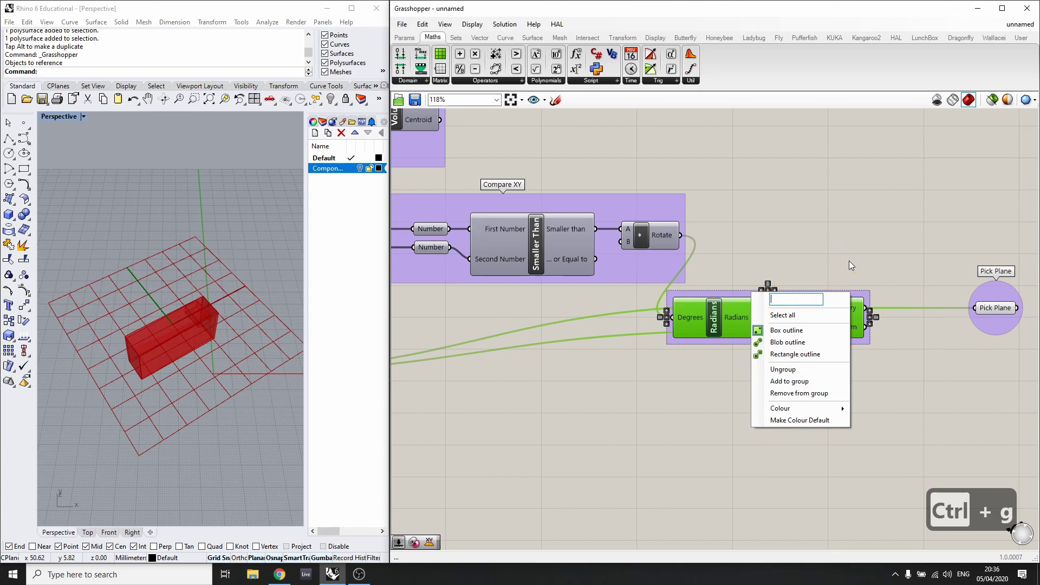
text(Angle Offs)
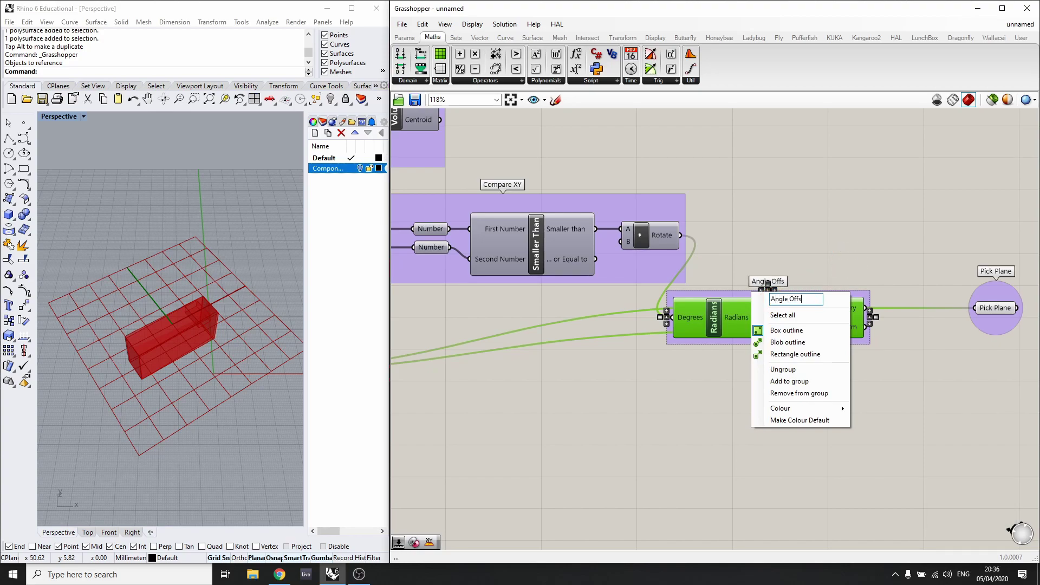
text(et)
key(Return)
- Place the Angle Offset group beside Compare XY, with Pick Plane next to it and the Galapagos component above Pick Plane
drag(799, 292, 855, 226)
scroll(603, 284, down, 3)
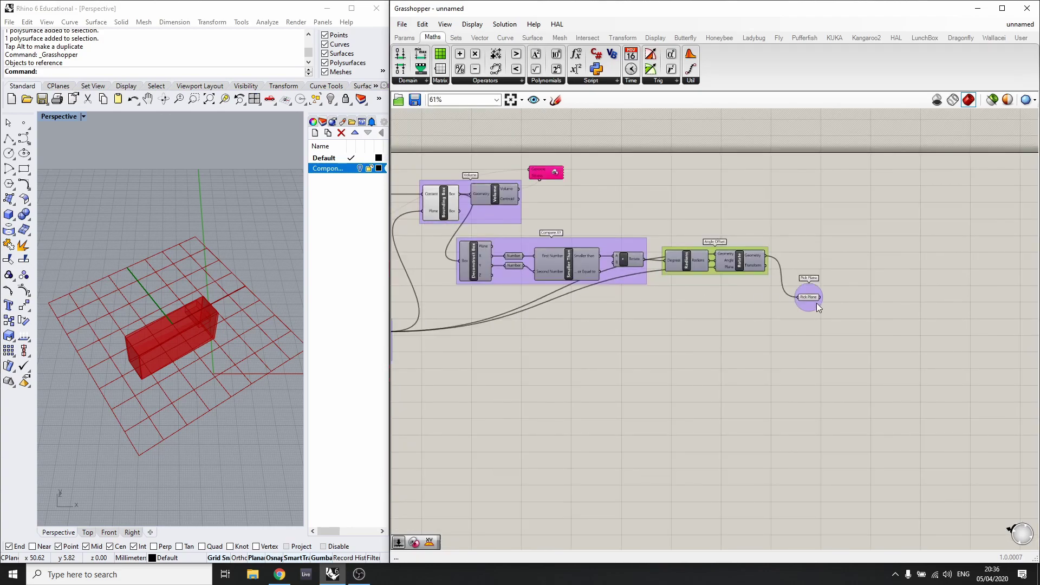
click(813, 280)
drag(815, 281, 815, 260)
drag(547, 172, 805, 180)
scroll(817, 180, up, 3)
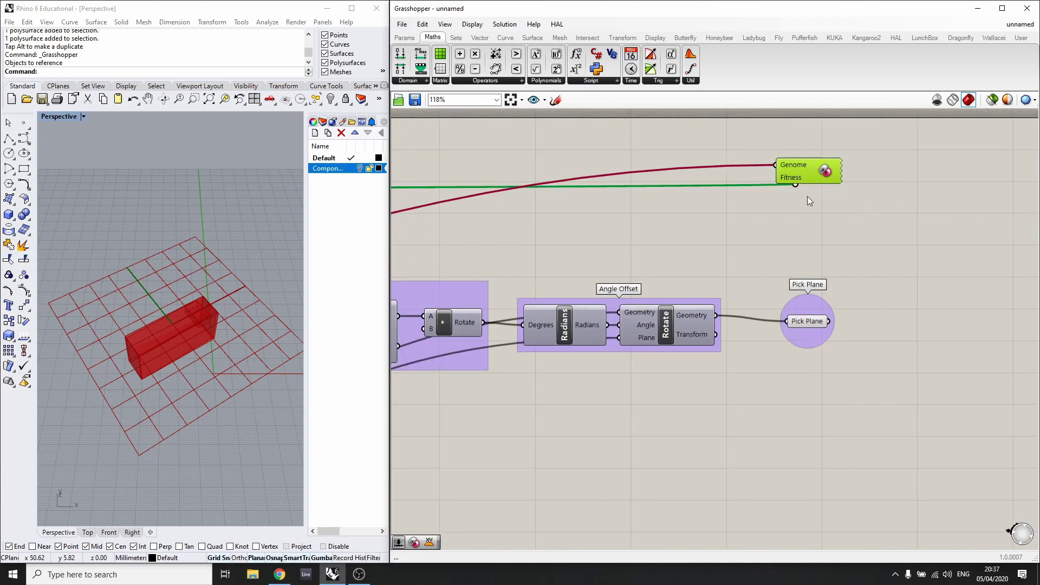
double_click(780, 176)
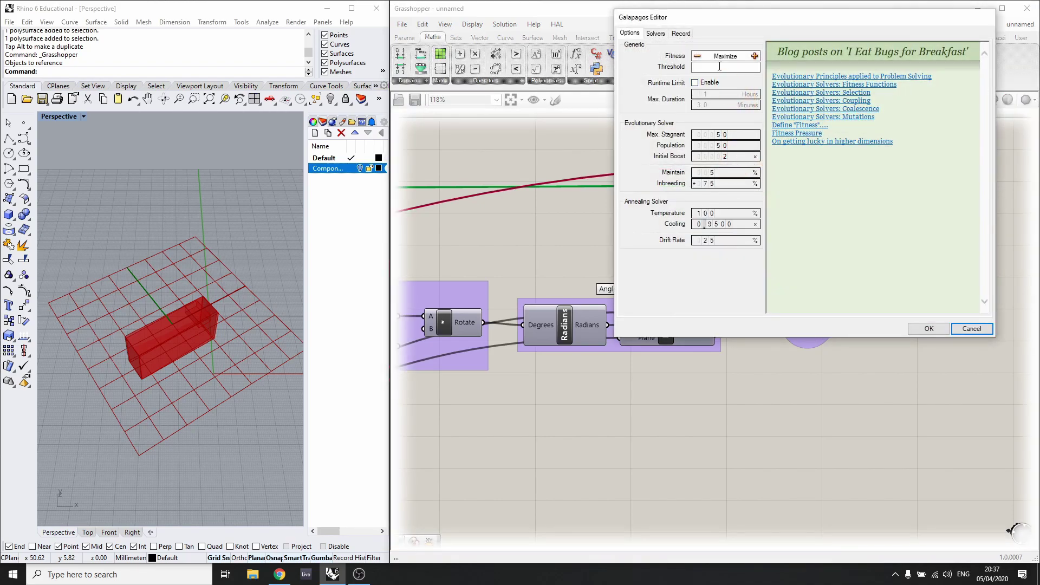
click(961, 329)
- Set the Angle slider to -90 degrees
scroll(759, 367, down, 3)
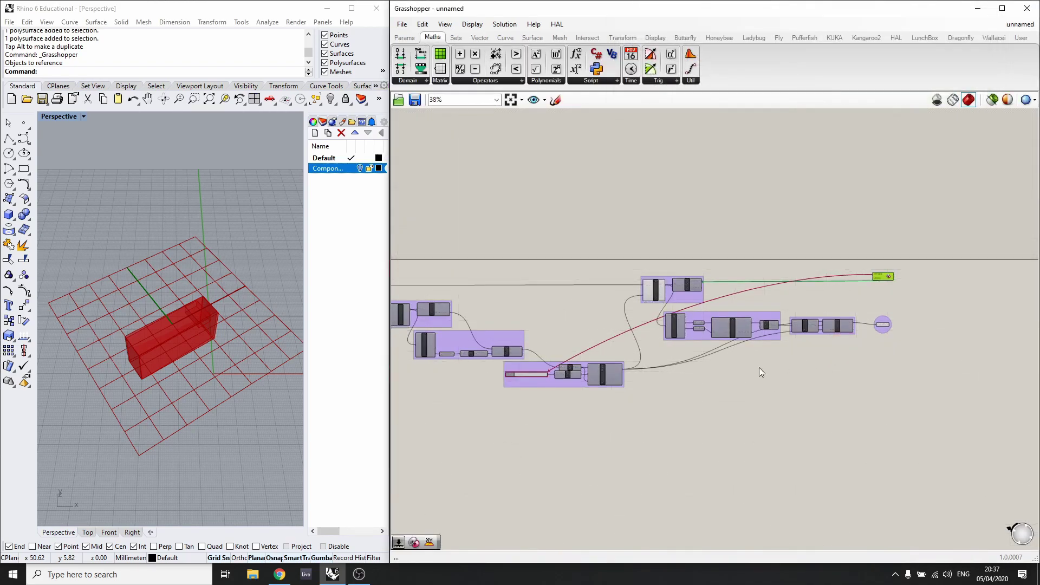
scroll(499, 363, up, 3)
drag(479, 345, 446, 417)
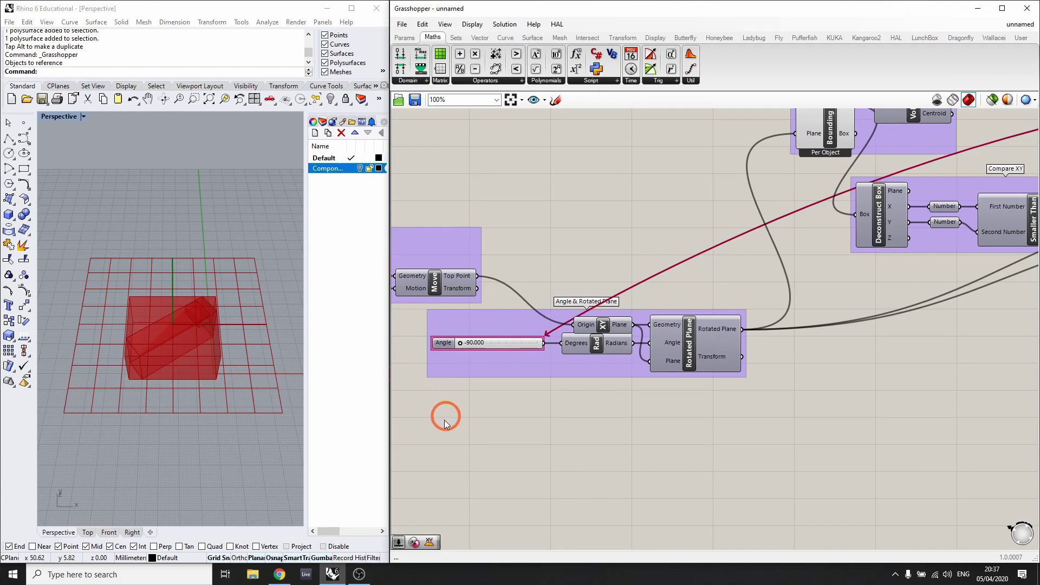
- Run the Galapagos solver with the fitness set to Maximize and stop it after a few generations
scroll(446, 418, down, 3)
scroll(696, 342, up, 3)
double_click(692, 353)
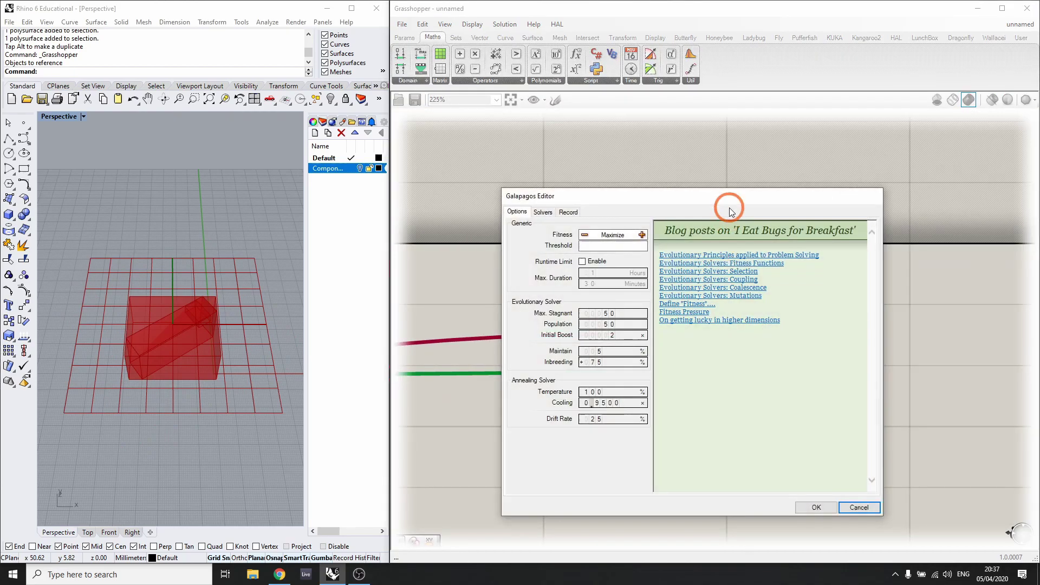
click(544, 212)
click(576, 228)
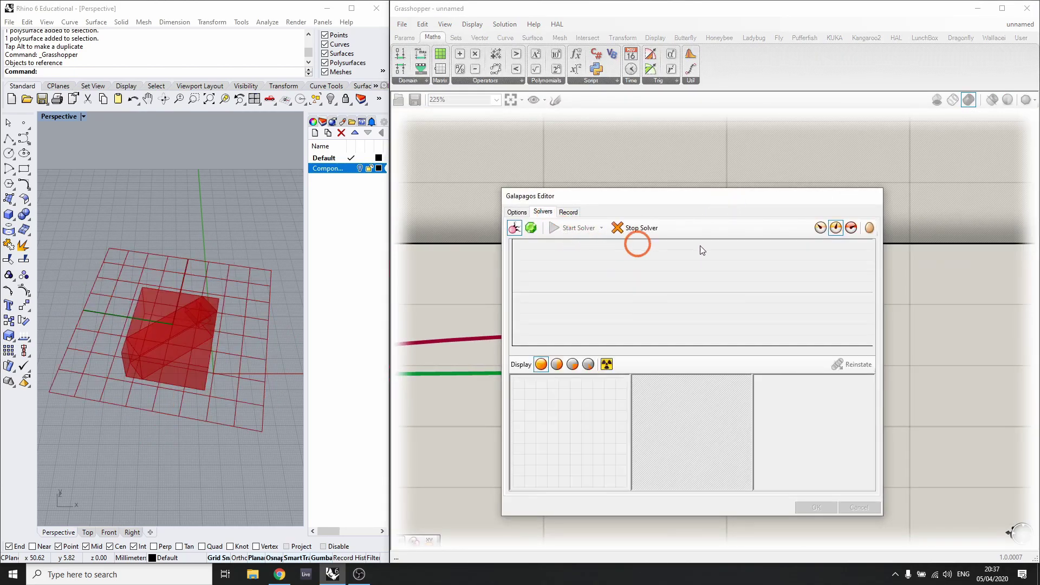
click(642, 232)
- Switch the Galapagos fitness to minimize, rerun the solver for a few generations, and accept the solution
click(516, 212)
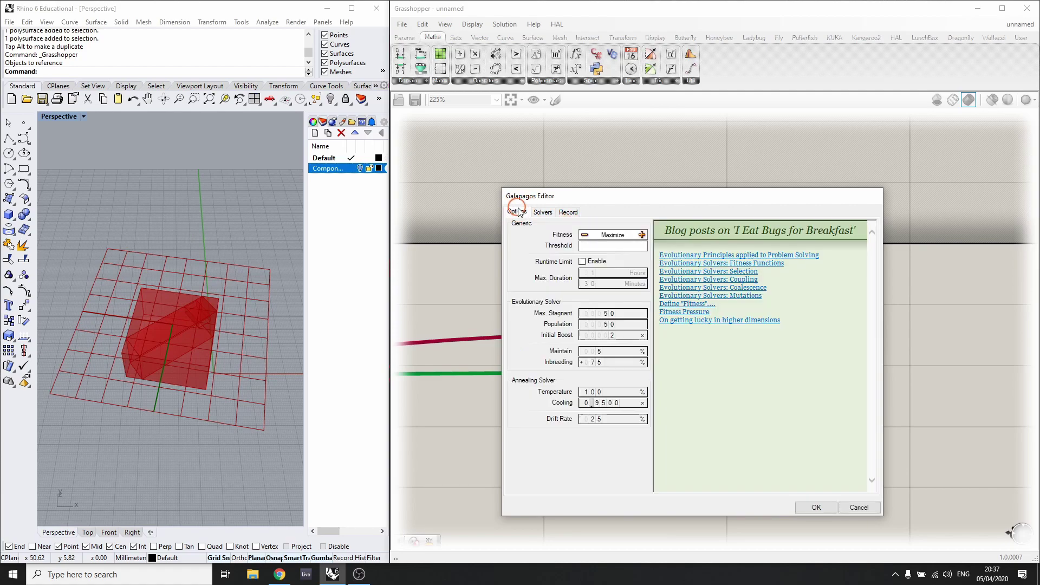
click(543, 212)
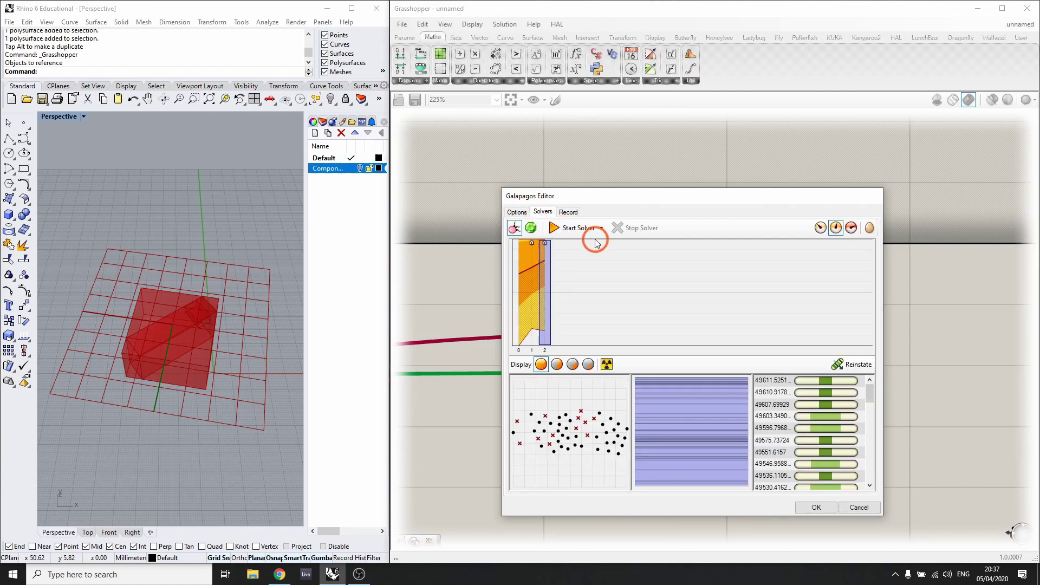
click(590, 230)
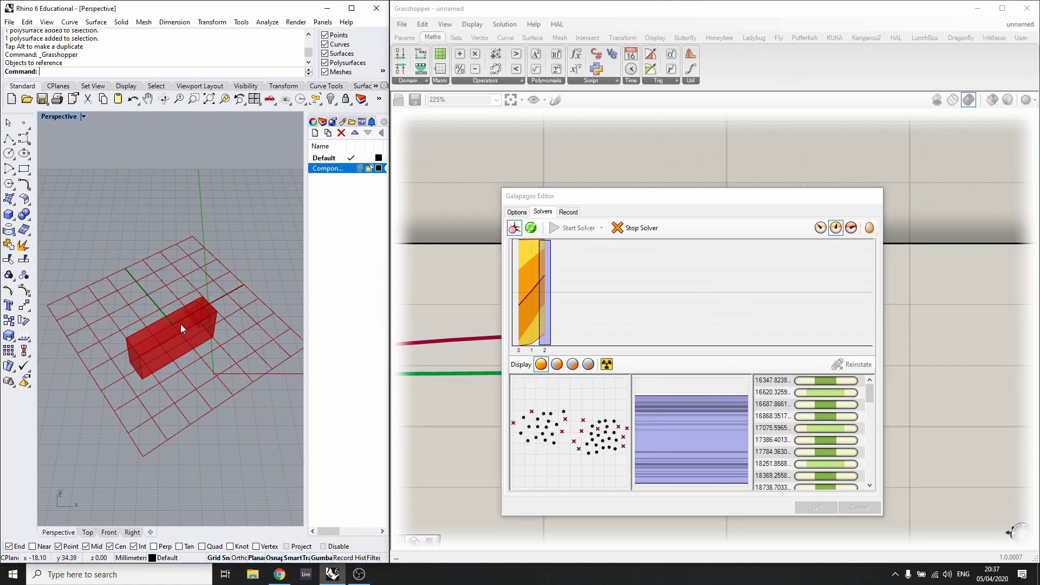
click(638, 231)
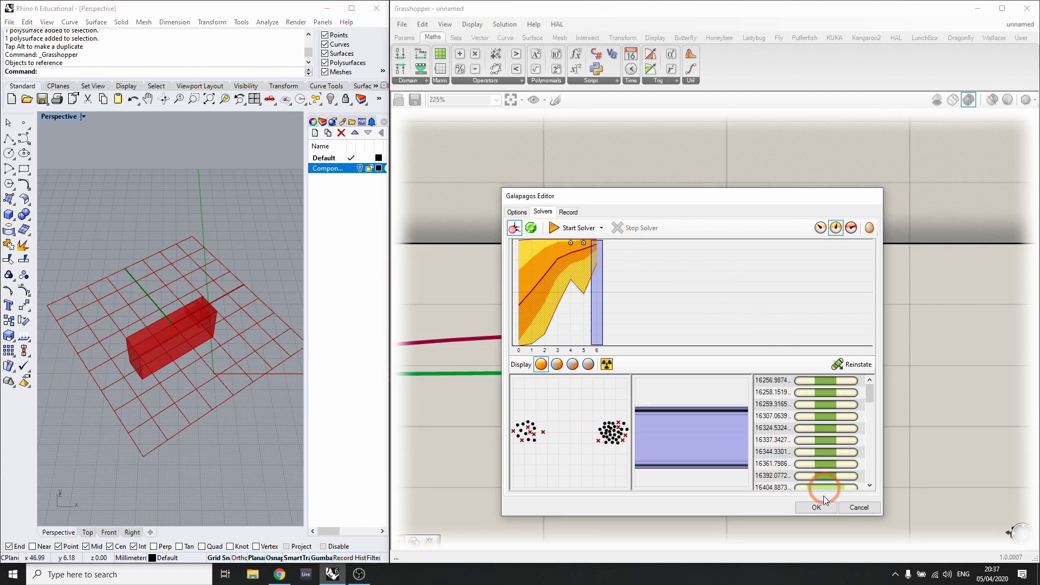
click(816, 508)
- Set the Angle slider to -55 degrees to check the pick plane against the box
scroll(854, 355, down, 5)
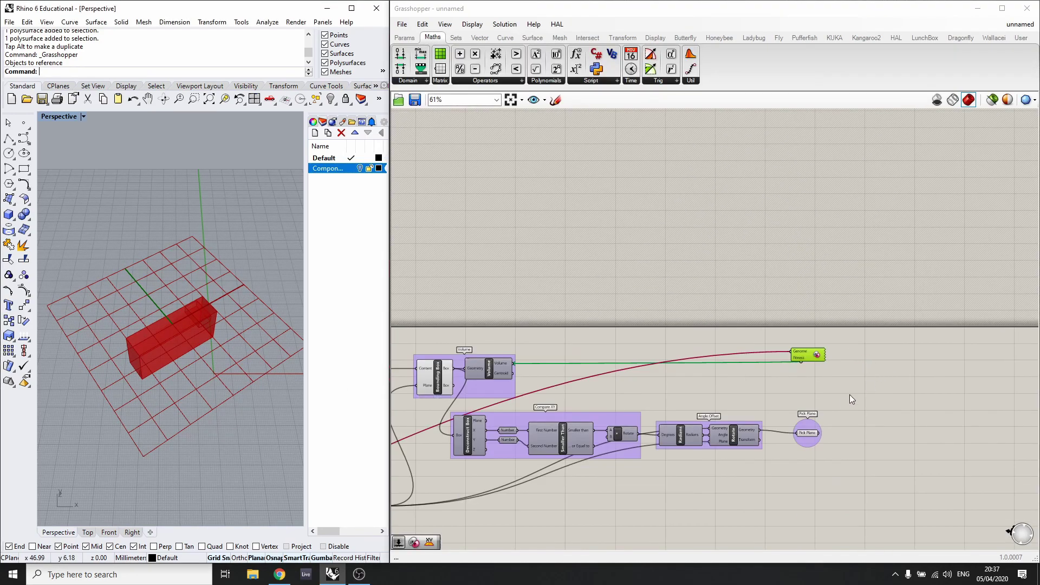
scroll(864, 355, down, 3)
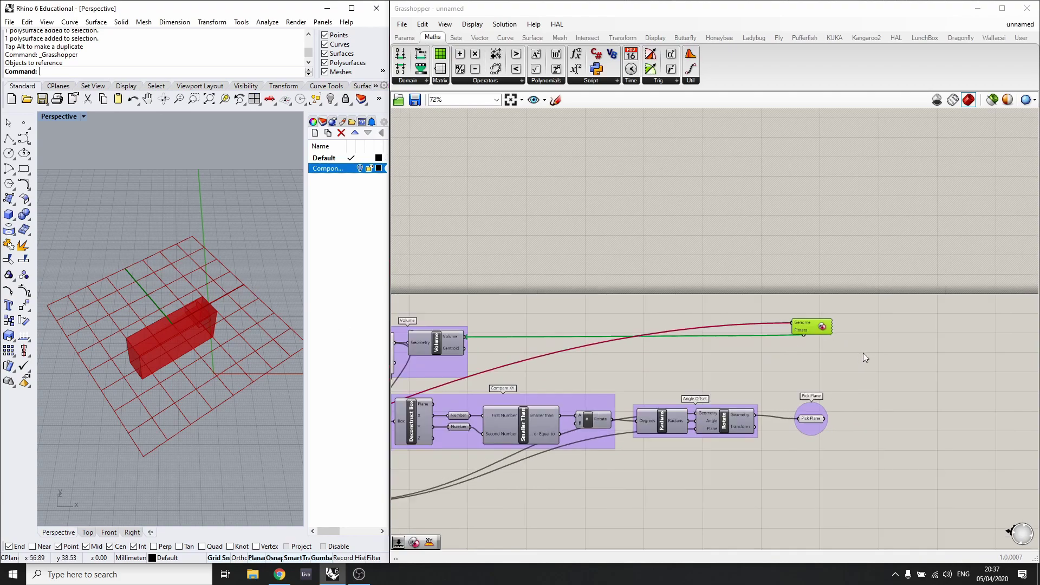
scroll(519, 417, up, 7)
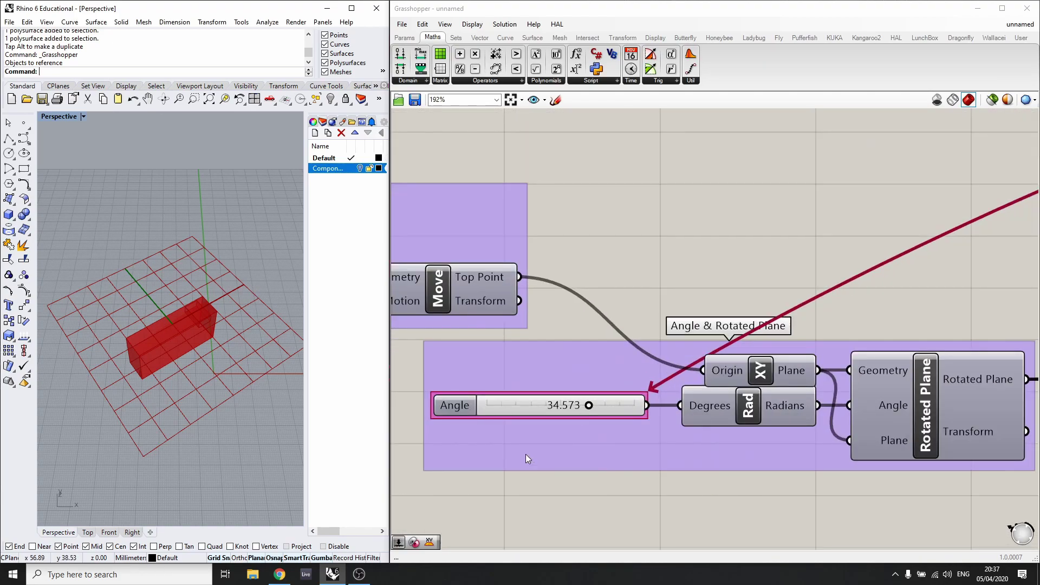
double_click(588, 404)
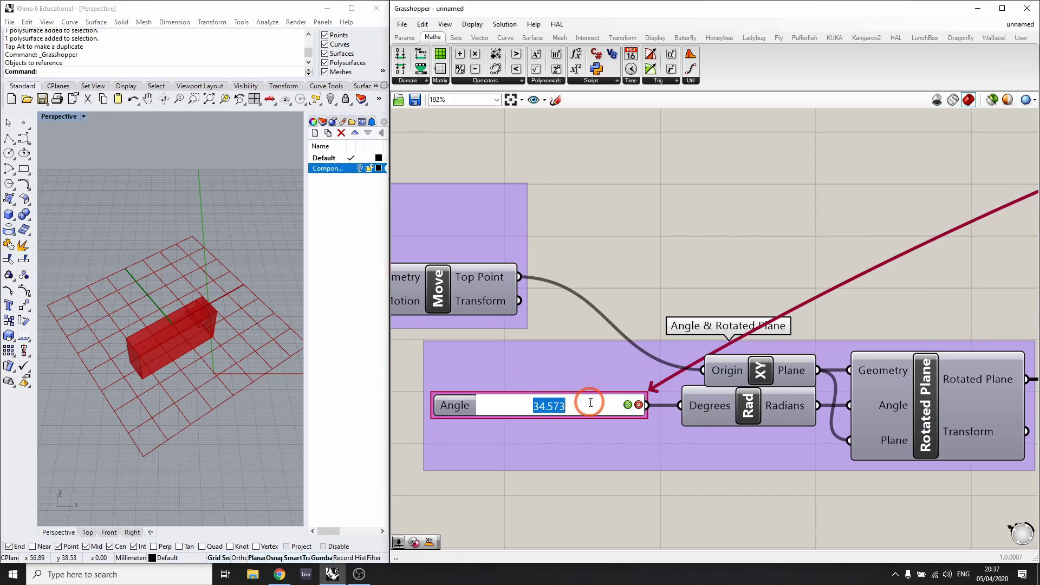
key(Return)
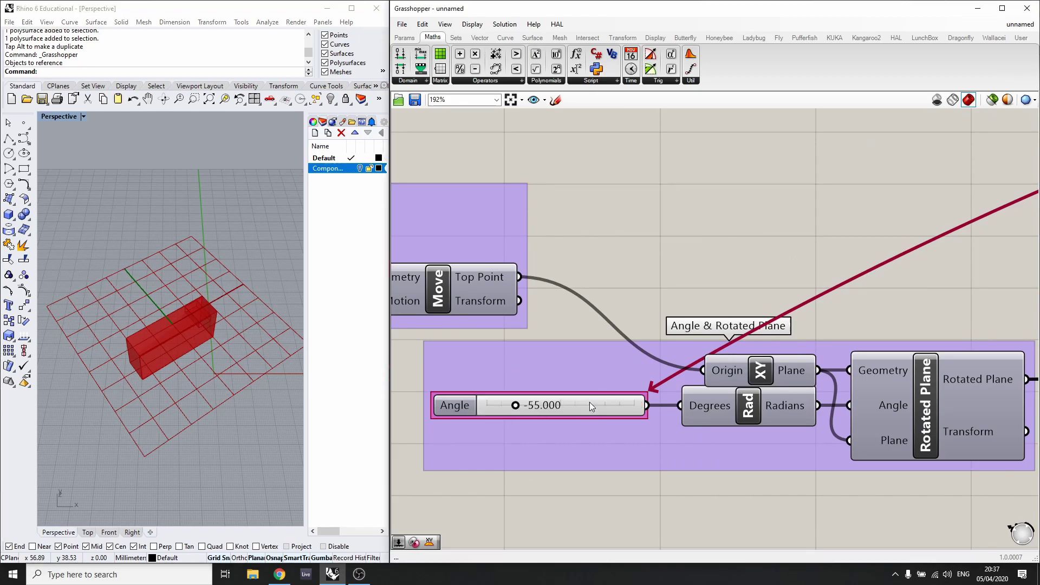
click(171, 327)
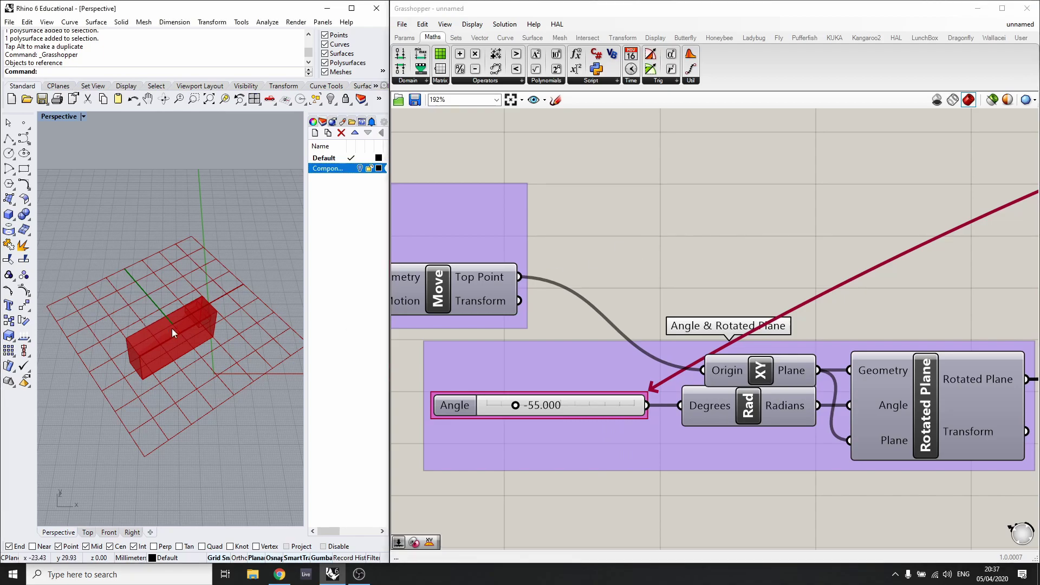
- Nudge Pick Plane slightly closer to the Angle Offset group
scroll(436, 354, down, 5)
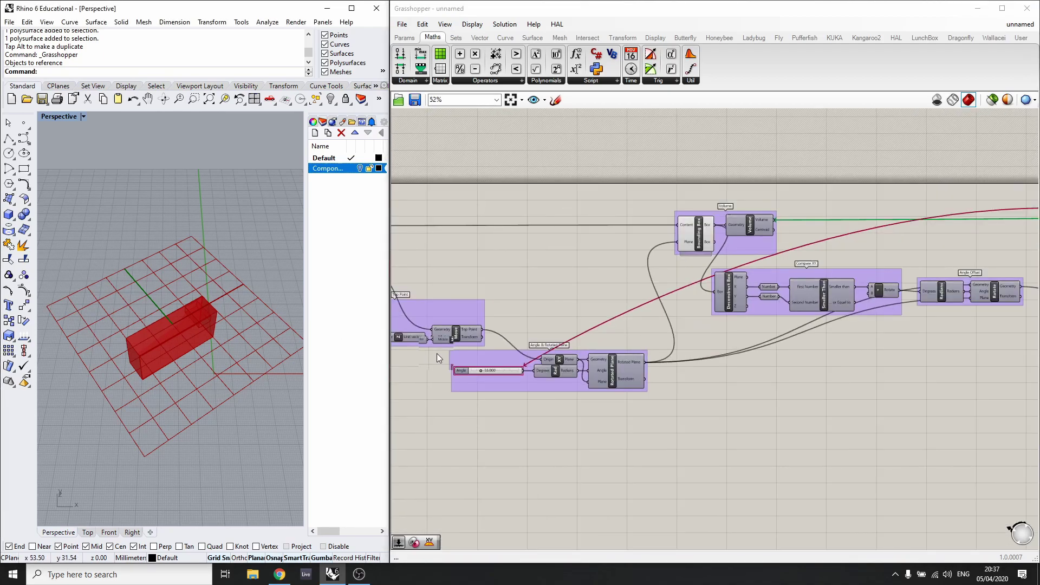
scroll(726, 301, up, 2)
scroll(728, 300, down, 3)
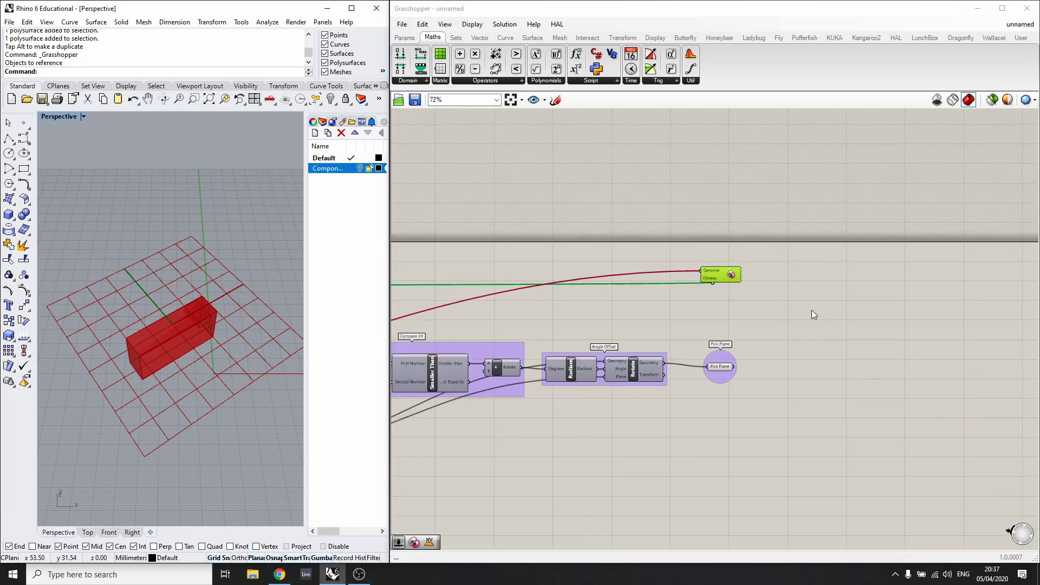
right_drag(639, 307, 739, 279)
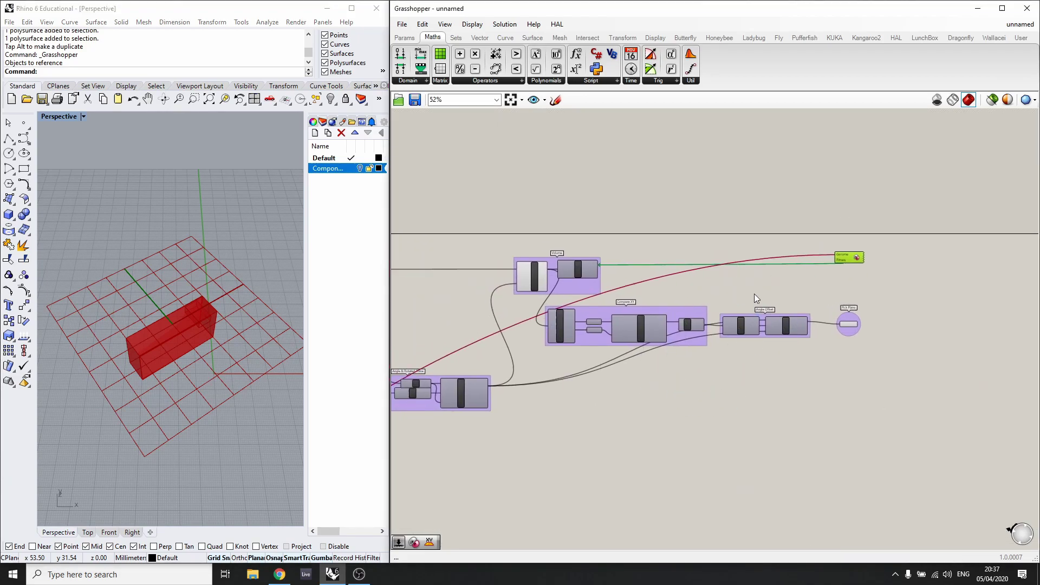
drag(849, 324, 842, 322)
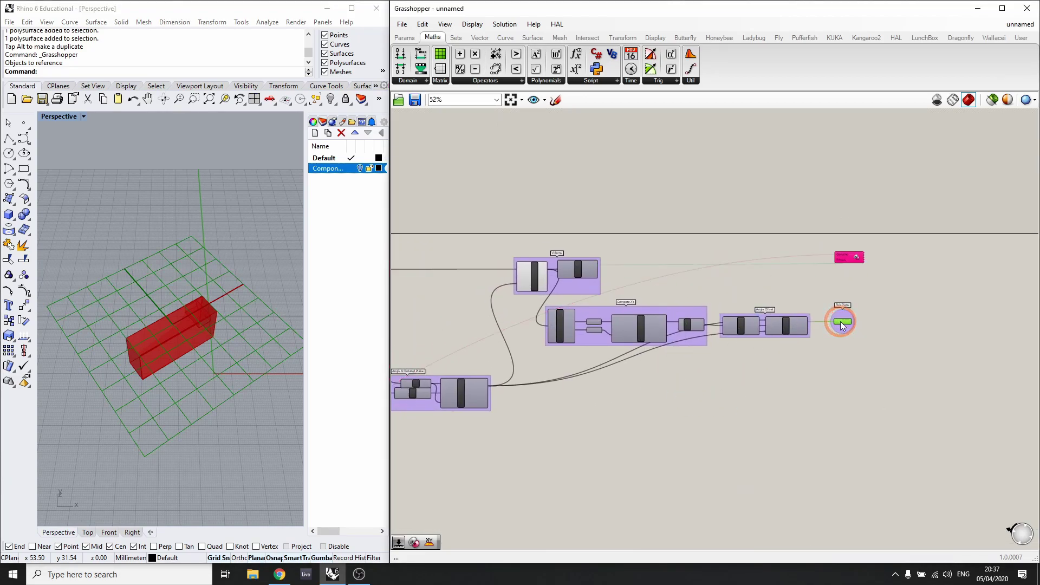